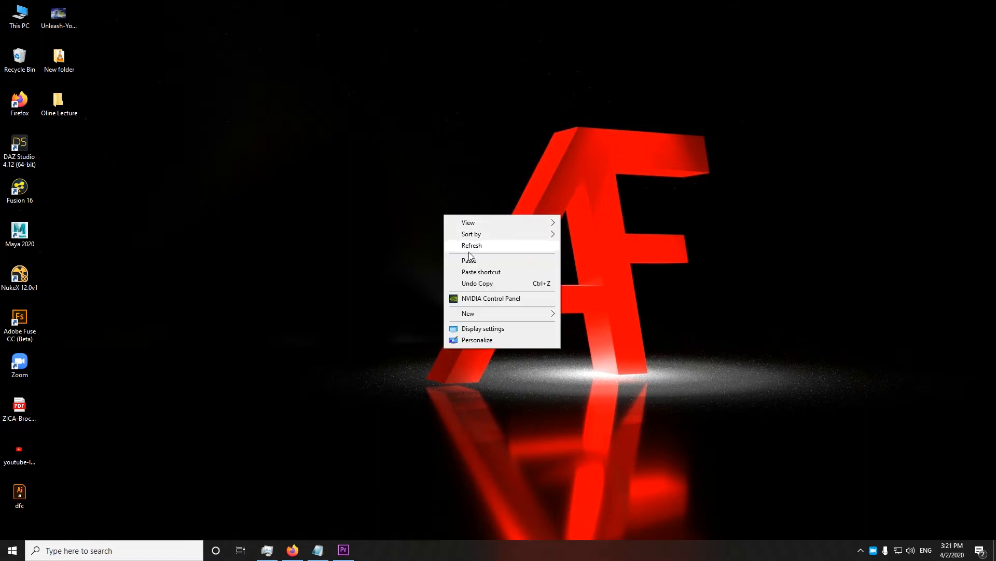
{"action": "left_click", "coordinate": [473, 246]}
{"action": "right_click", "coordinate": [396, 233]}
{"action": "left_click", "coordinate": [405, 264]}
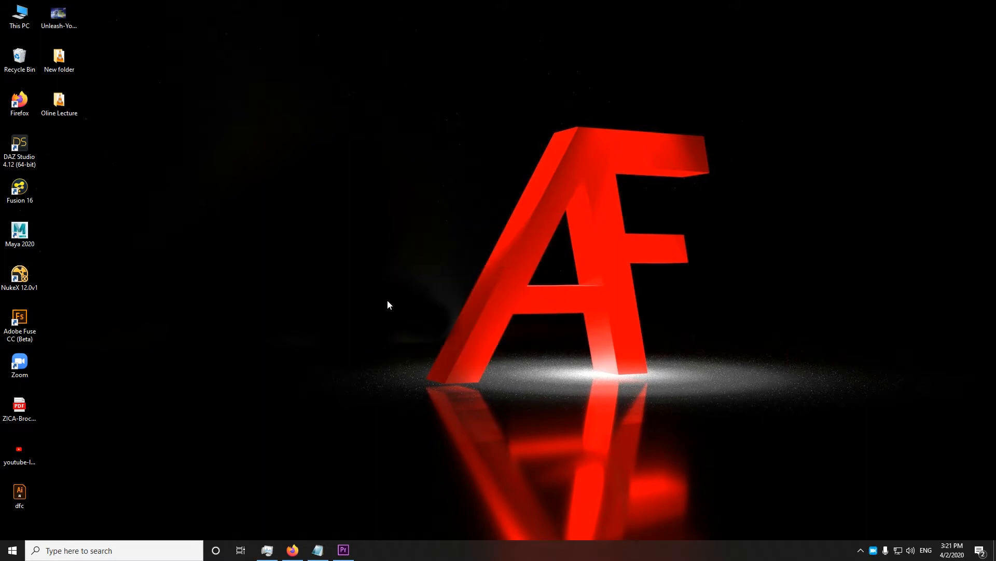
Switch to Premiere Pro, create a sequence from the Pen.mov clip and open the Color workspace
{"action": "left_click", "coordinate": [343, 550]}
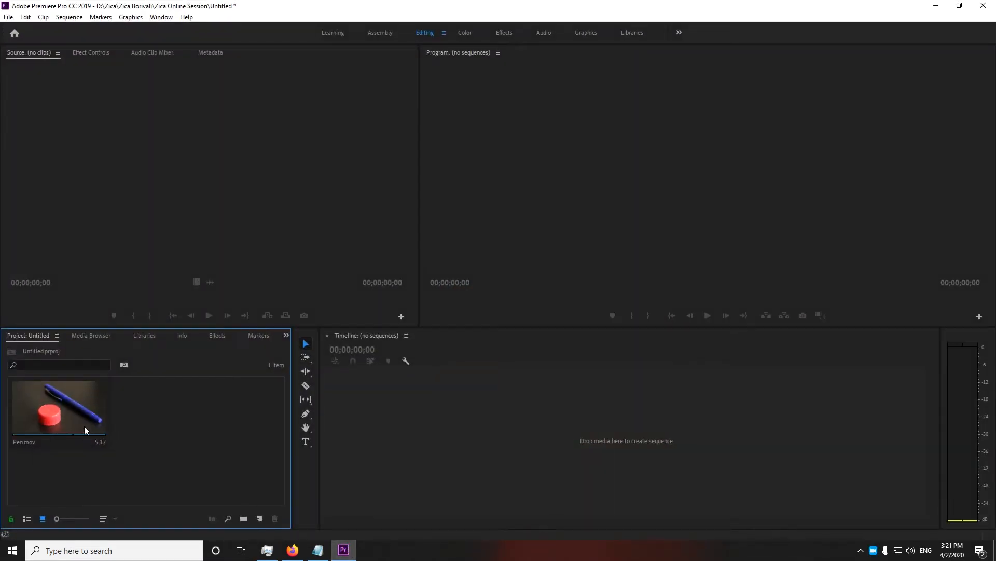
{"action": "left_click_drag", "start_coordinate": [108, 412], "coordinate": [482, 422]}
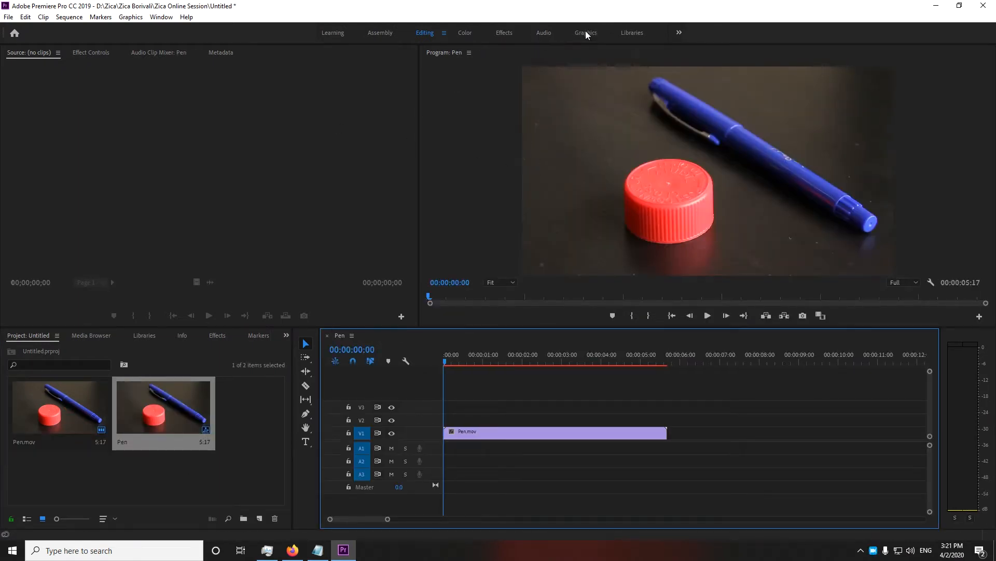
{"action": "left_click", "coordinate": [463, 33]}
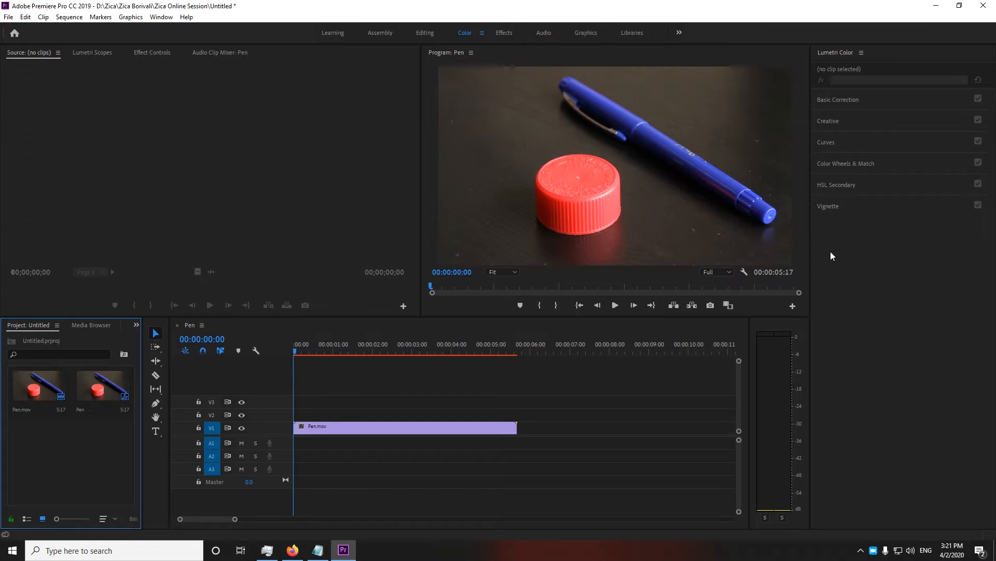
Play the Pen sequence, then render its preview and return the playhead to the first frame
{"action": "key", "text": "super+plus"}
{"action": "key", "text": "space"}
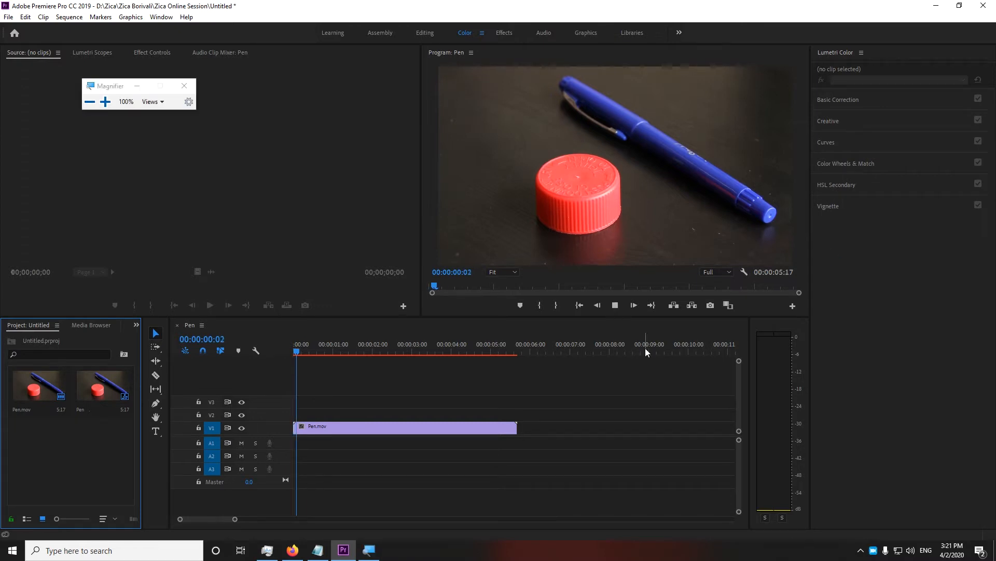
{"action": "left_click_drag", "start_coordinate": [422, 135], "coordinate": [364, 148]}
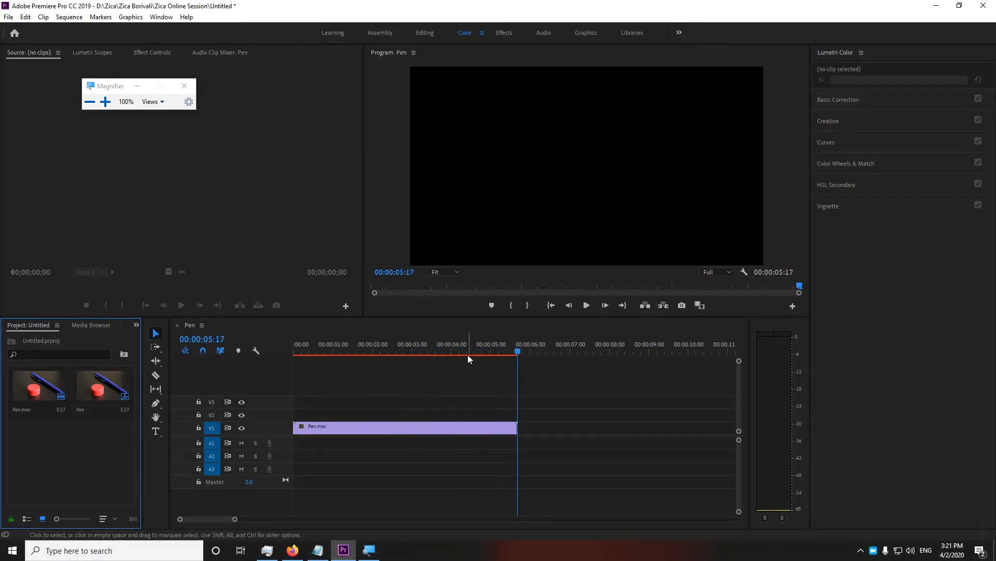
{"action": "left_click", "coordinate": [377, 353]}
{"action": "key", "text": "Return"}
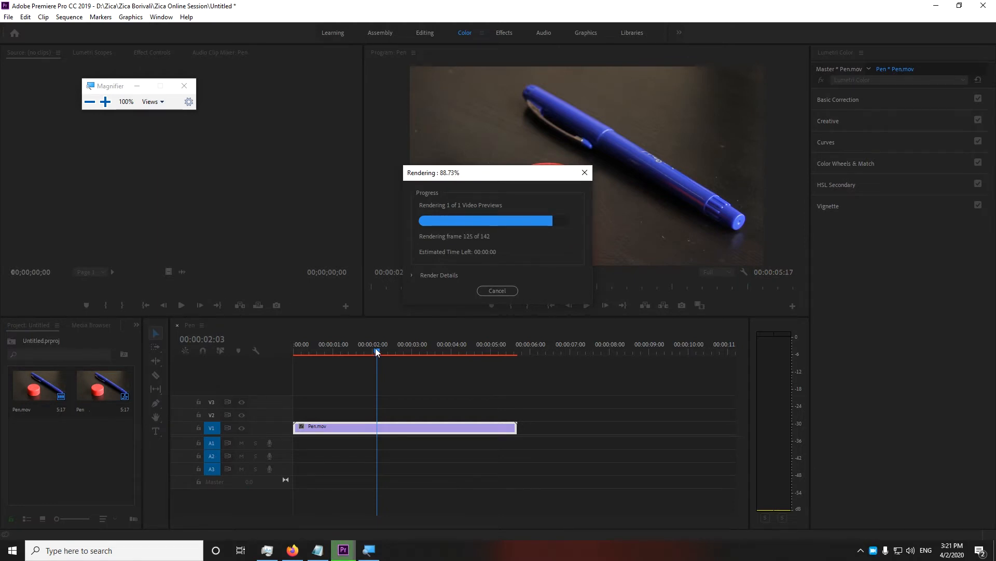
{"action": "left_click", "coordinate": [375, 349]}
{"action": "left_click_drag", "start_coordinate": [375, 347], "coordinate": [244, 364]}
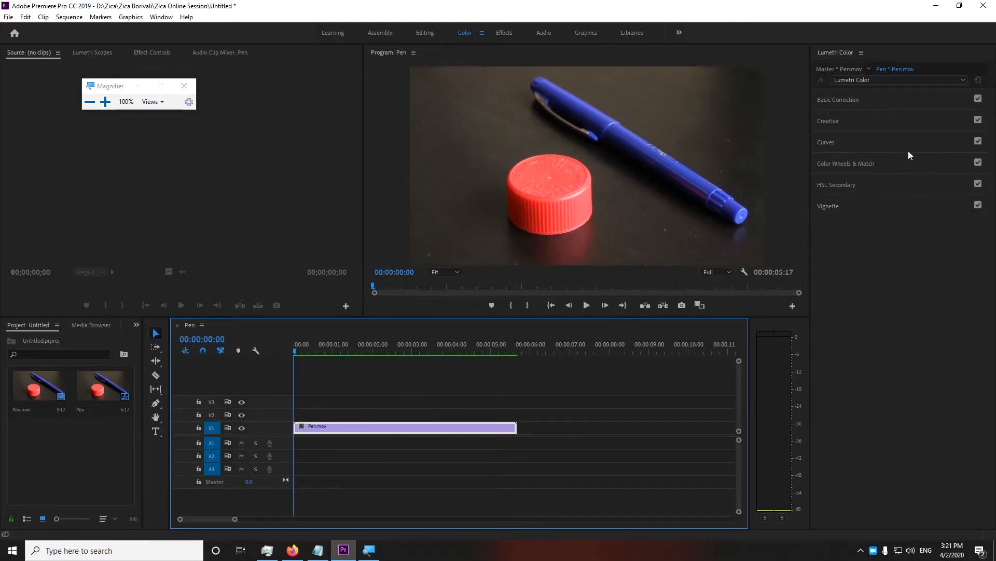
Expand the HSL Secondary section of the Pen.mov clip's Lumetri Color settings and look through its Key, Refine and Correction controls
{"action": "key", "text": "super+plus"}
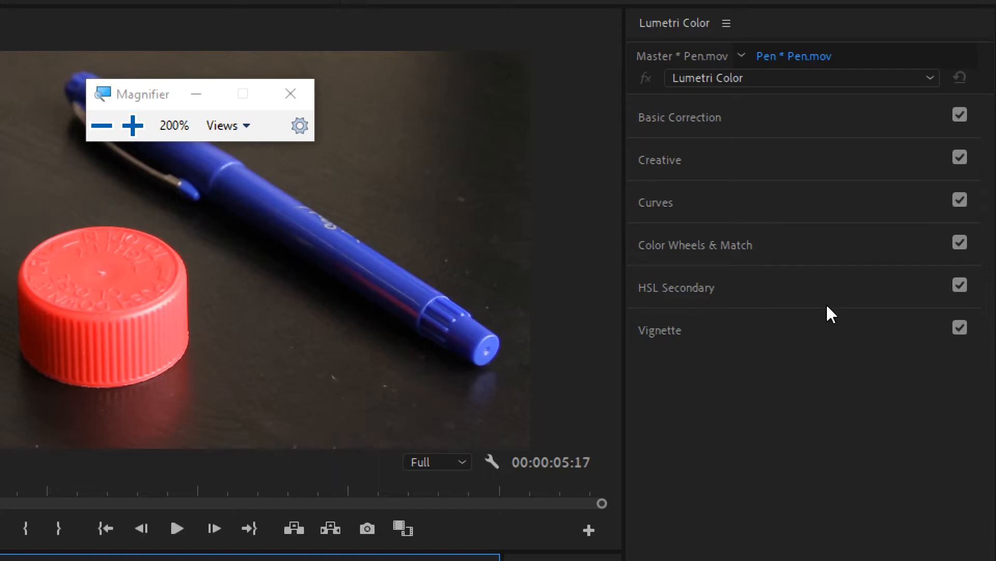
{"action": "left_click", "coordinate": [764, 291]}
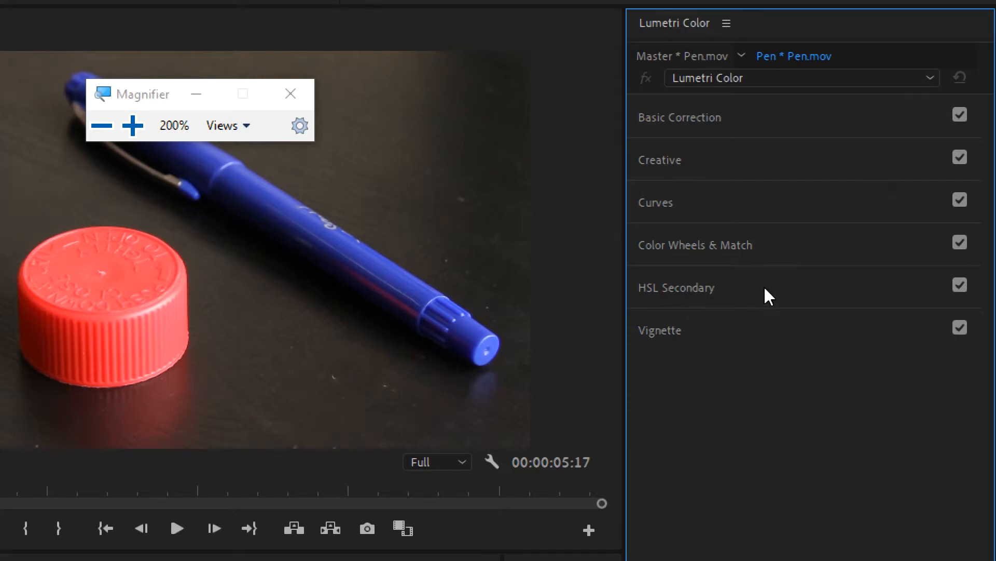
{"action": "left_click", "coordinate": [768, 296]}
{"action": "scroll", "coordinate": [764, 288], "scroll_direction": "down", "scroll_amount": 2}
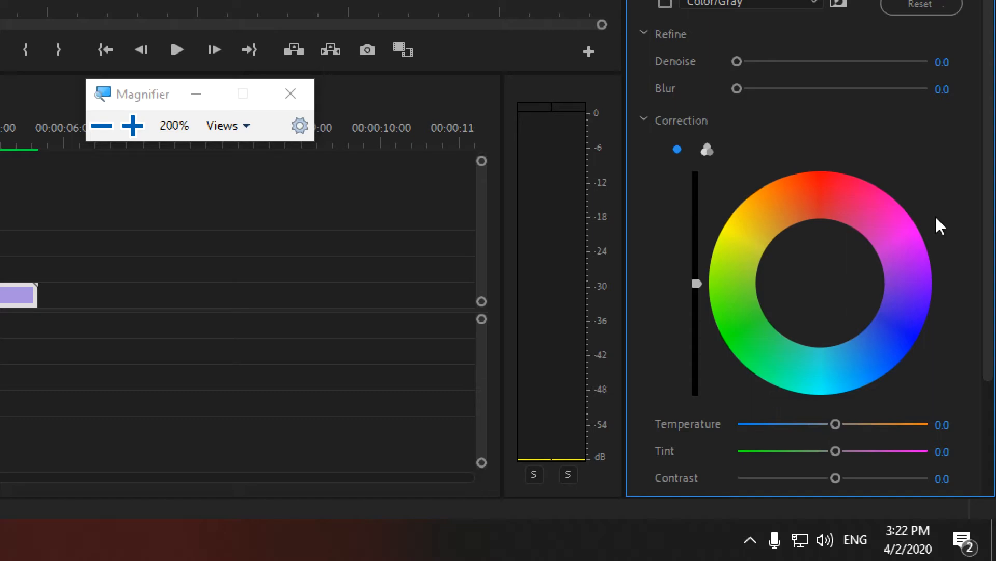
{"action": "key", "text": "super+minus"}
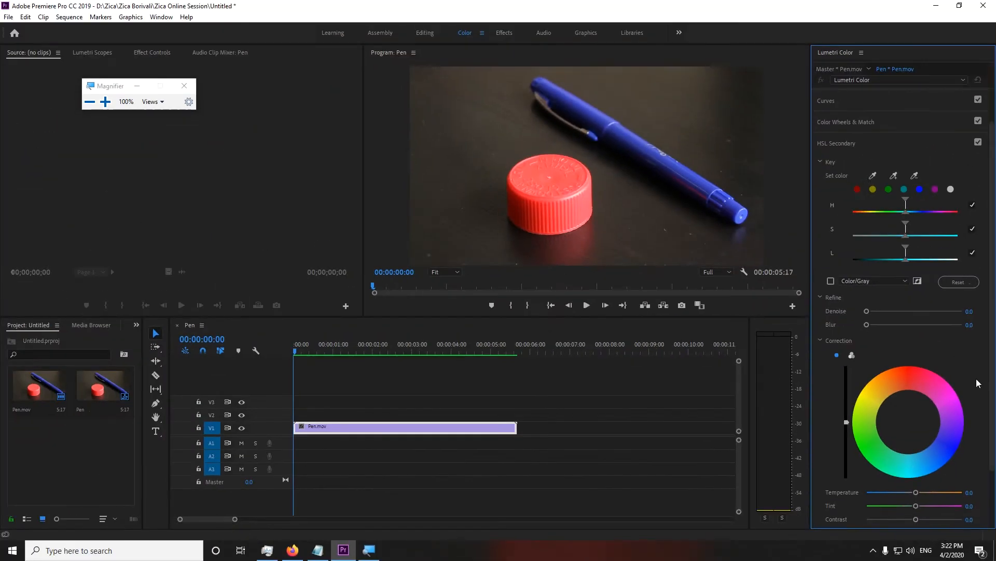
{"action": "left_click", "coordinate": [142, 84]}
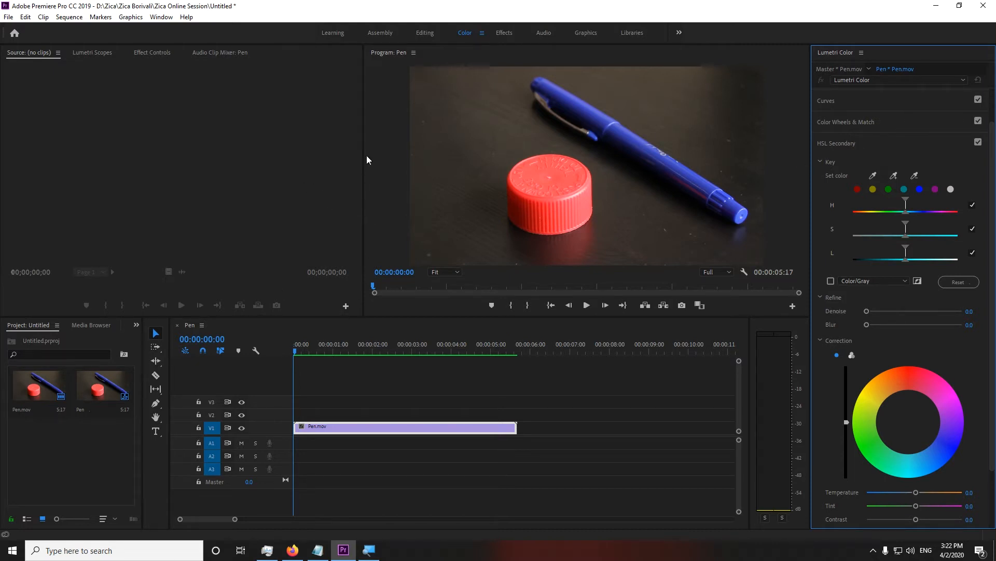
Enlarge the Program monitor in width and height, and check the first few frames before returning to the sequence start
{"action": "left_click_drag", "start_coordinate": [367, 155], "coordinate": [150, 164]}
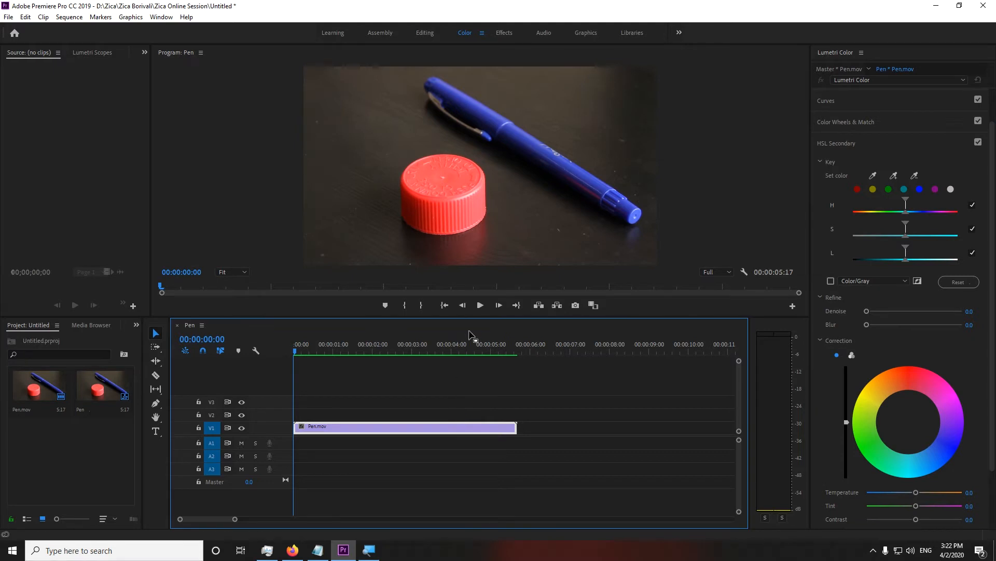
{"action": "left_click_drag", "start_coordinate": [474, 318], "coordinate": [472, 398]}
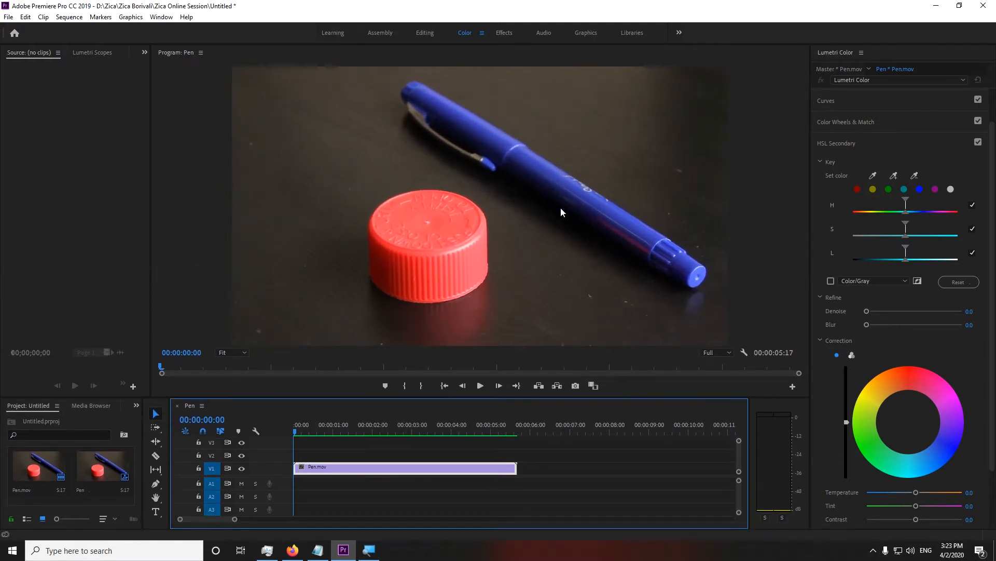
{"action": "key", "text": "Right"}
{"action": "key", "text": "Right"}
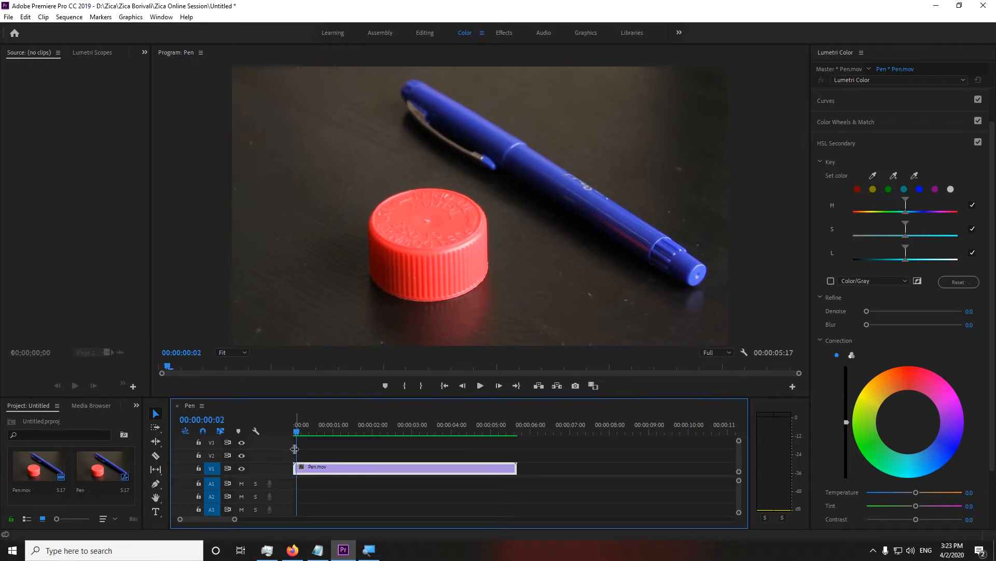
{"action": "left_click_drag", "start_coordinate": [301, 435], "coordinate": [316, 451]}
{"action": "key", "text": "Home"}
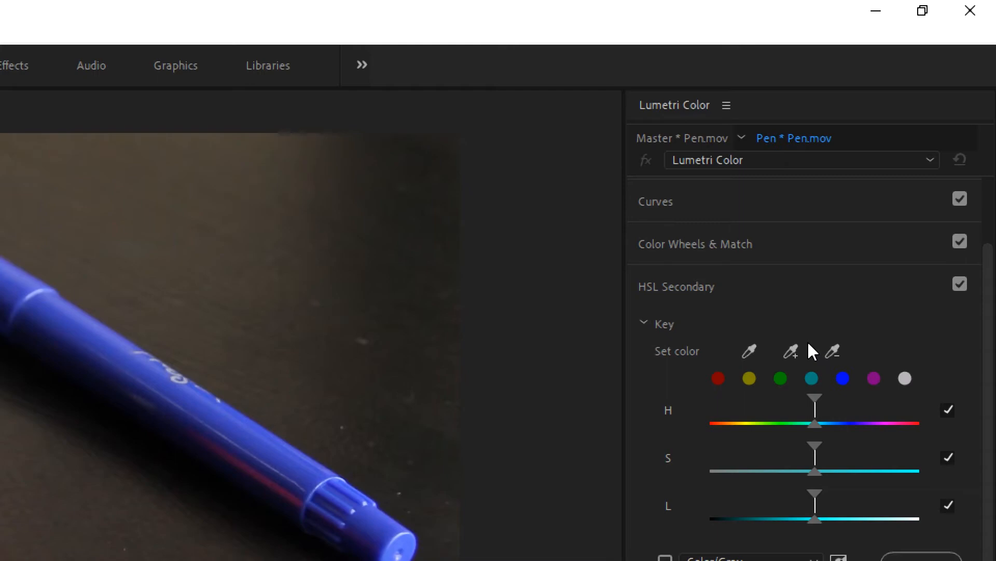
Sample the red of the bottle cap in the footage as the HSL Secondary key color
{"action": "left_click", "coordinate": [812, 377]}
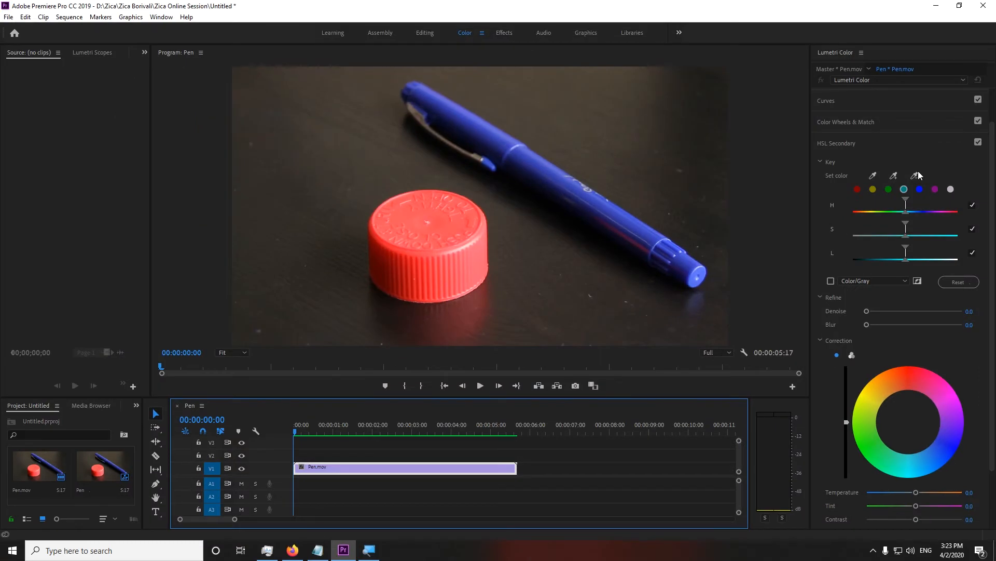
{"action": "left_click", "coordinate": [874, 174]}
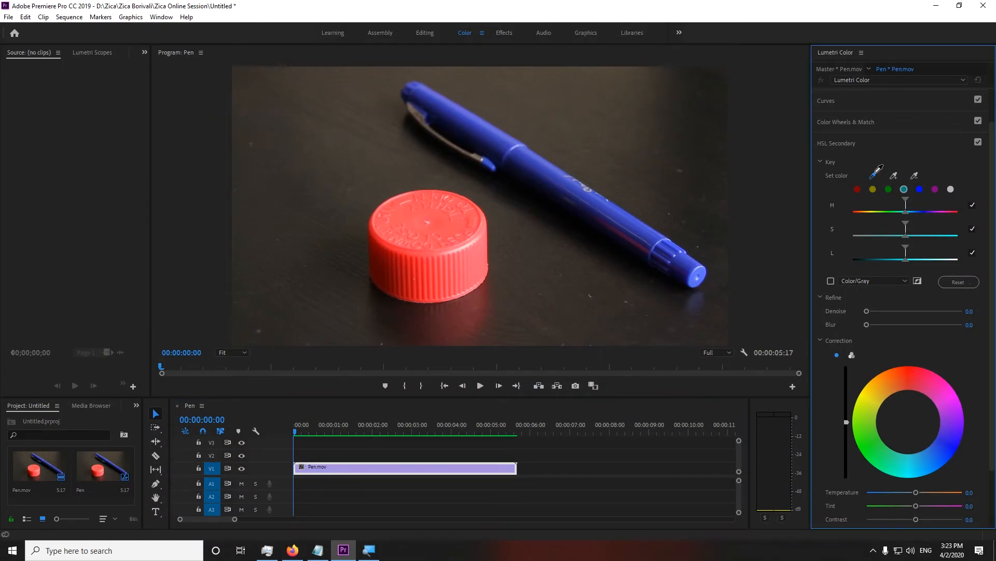
{"action": "left_click", "coordinate": [444, 221]}
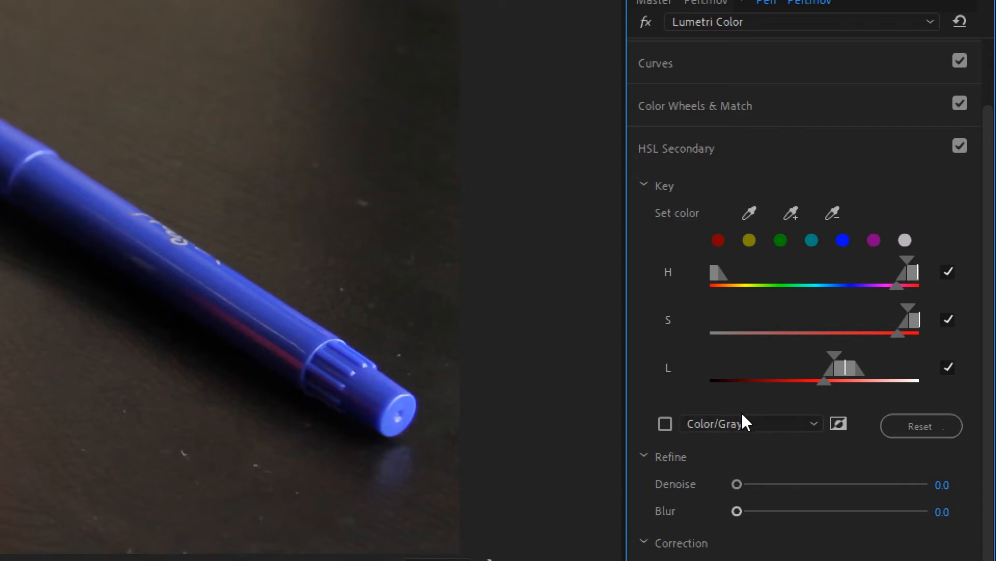
Turn on the Color/Gray mask preview of the HSL key, toggling it to compare the keyed cap with the original image
{"action": "left_click", "coordinate": [808, 422]}
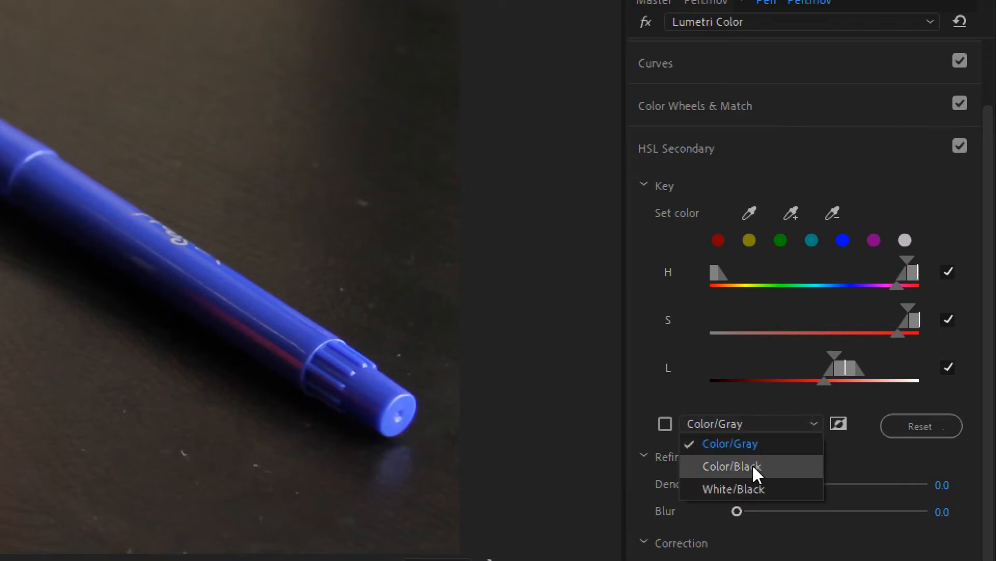
{"action": "left_click", "coordinate": [735, 418]}
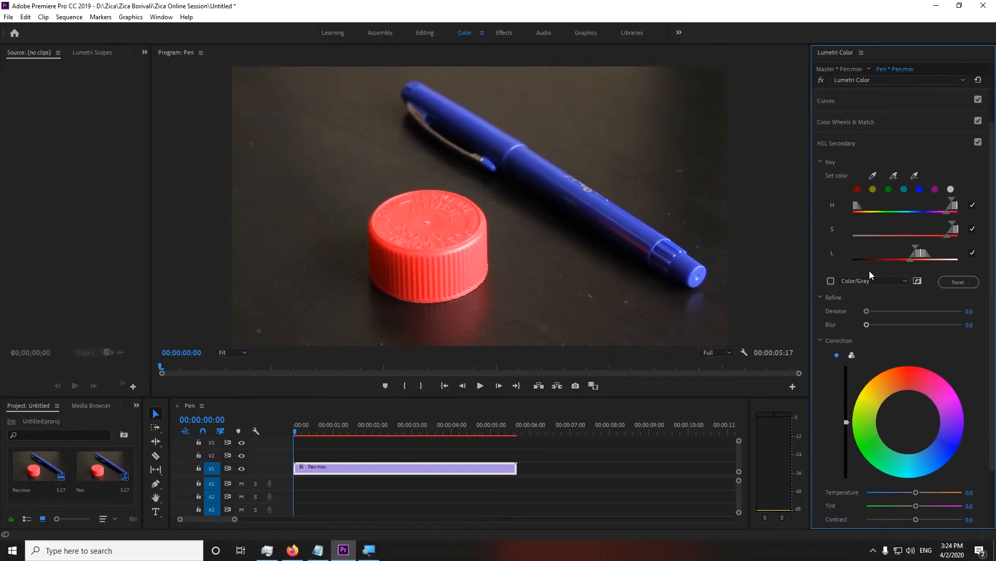
{"action": "left_click", "coordinate": [831, 281]}
{"action": "left_click", "coordinate": [831, 281]}
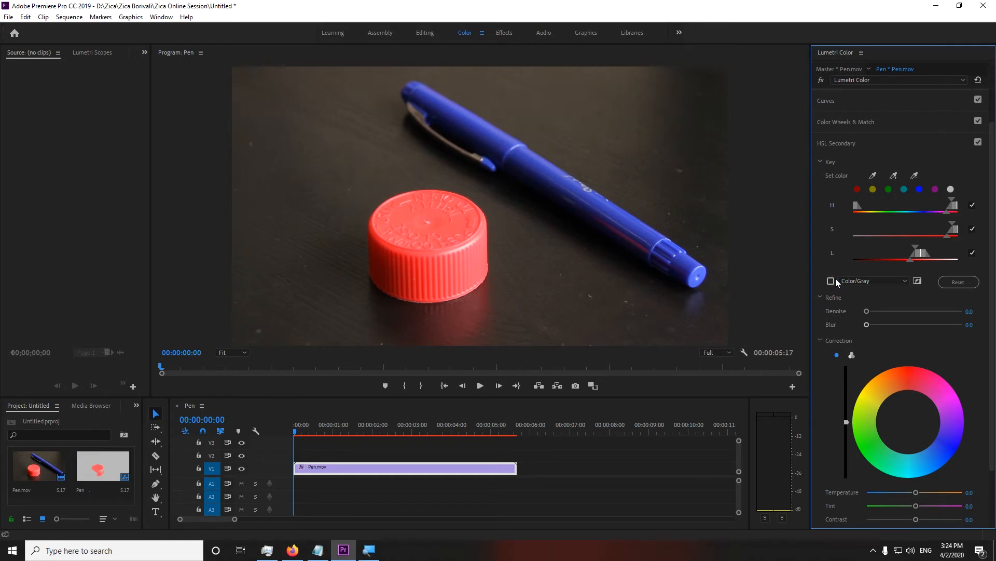
{"action": "left_click", "coordinate": [831, 281]}
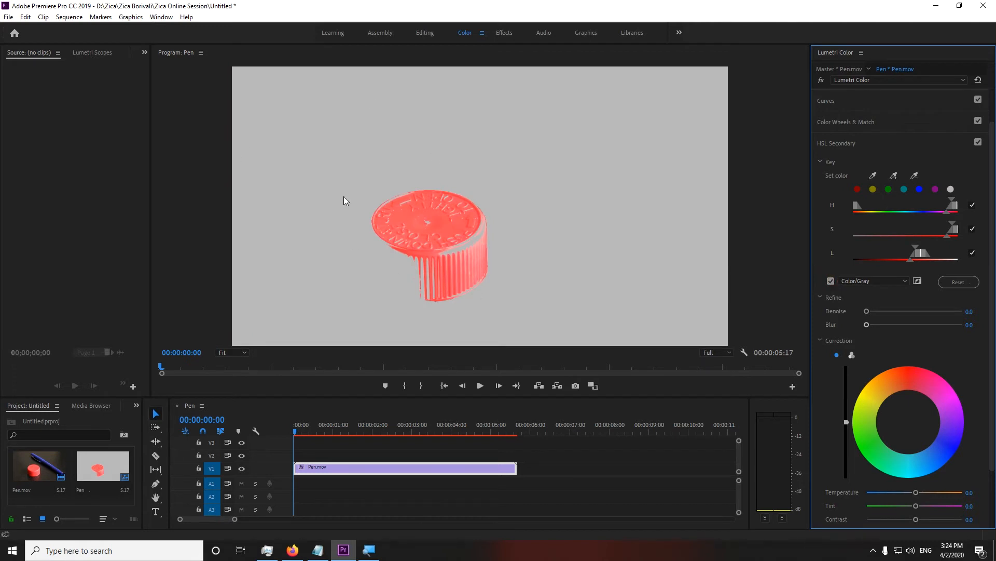
{"action": "left_click", "coordinate": [857, 189]}
{"action": "left_click", "coordinate": [830, 280]}
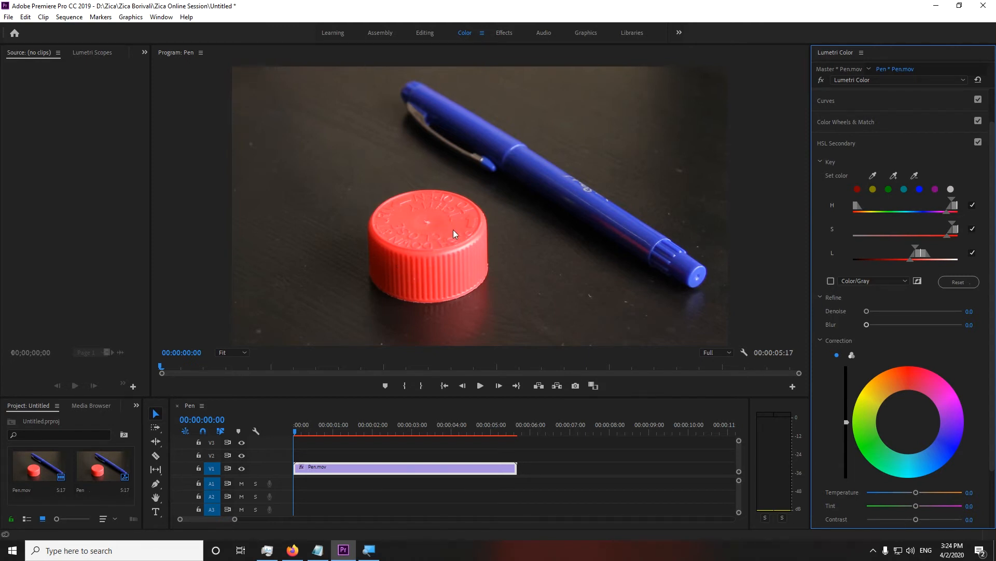
{"action": "left_click", "coordinate": [831, 281]}
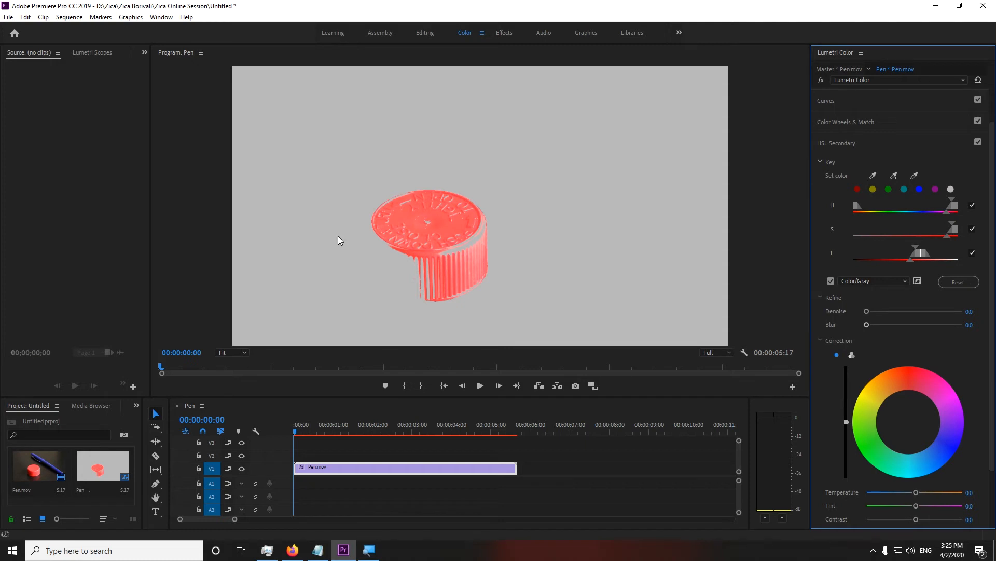
Compare the Color/Black, White/Black and Color/Gray mask views of the keyed cap, leaving the preview set to White/Black
{"action": "left_click", "coordinate": [894, 277]}
{"action": "left_click", "coordinate": [885, 295]}
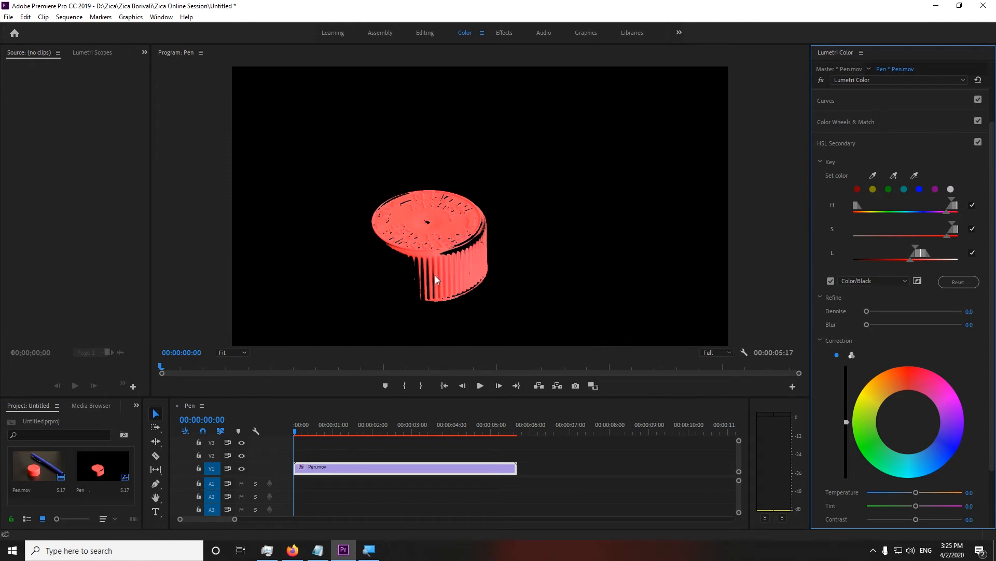
{"action": "left_click", "coordinate": [902, 280]}
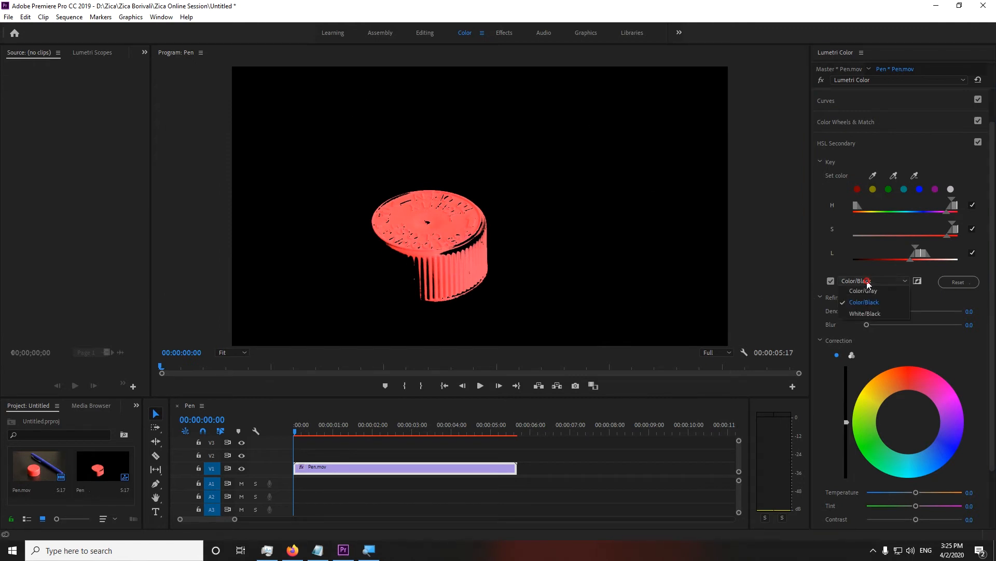
{"action": "left_click", "coordinate": [867, 313]}
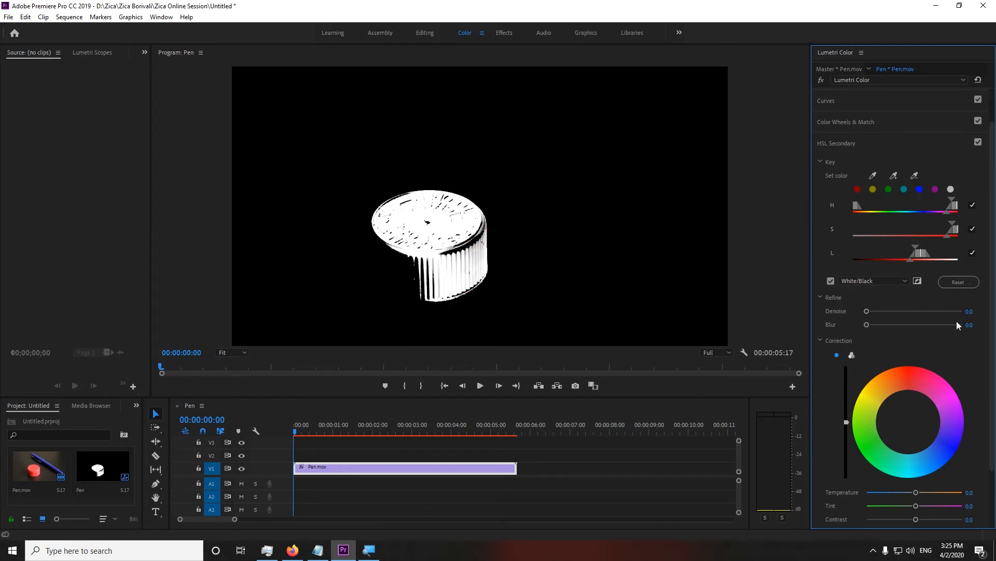
{"action": "left_click", "coordinate": [873, 280]}
{"action": "left_click", "coordinate": [872, 290]}
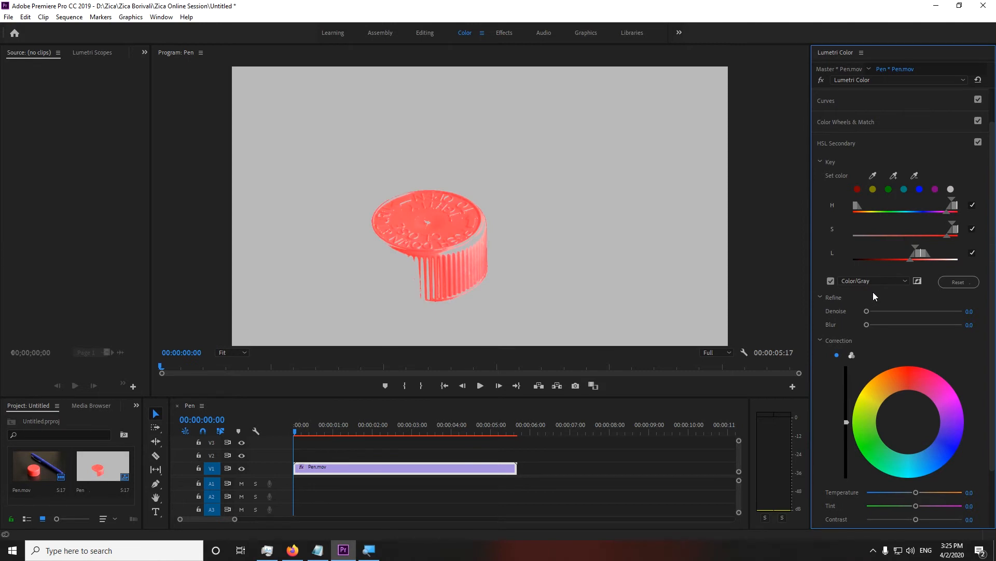
{"action": "left_click", "coordinate": [868, 281]}
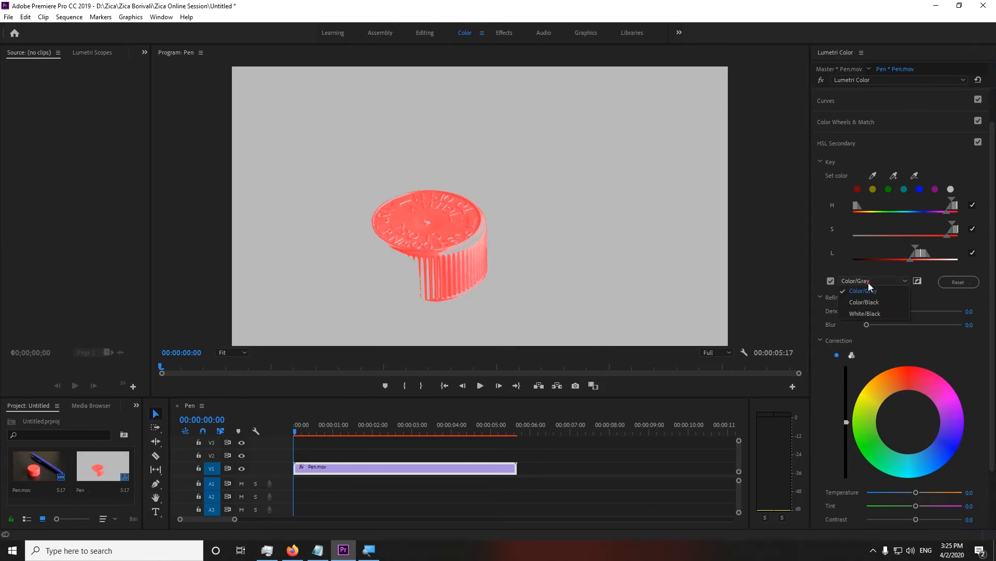
{"action": "left_click", "coordinate": [876, 314]}
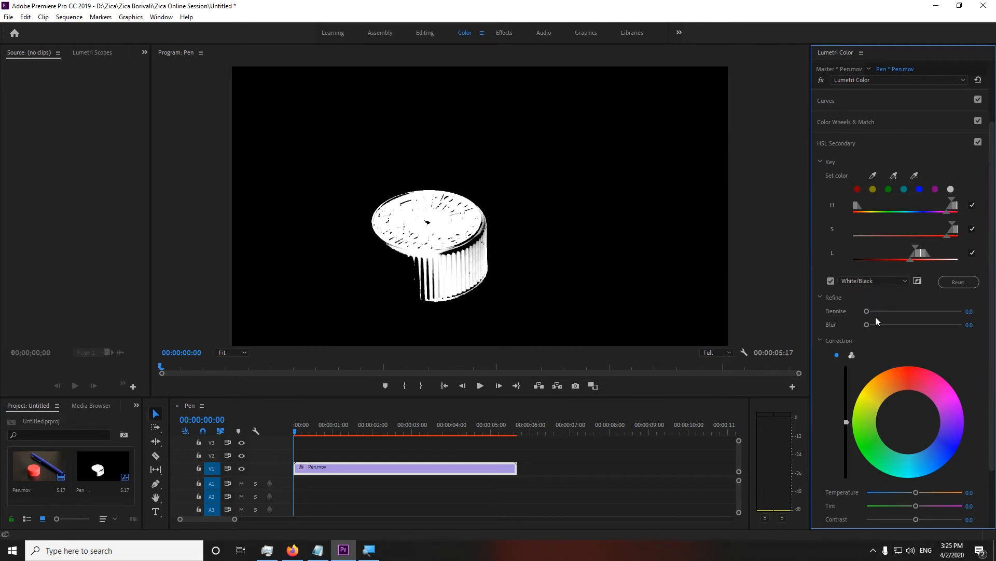
{"action": "left_click", "coordinate": [874, 279]}
{"action": "left_click", "coordinate": [873, 288]}
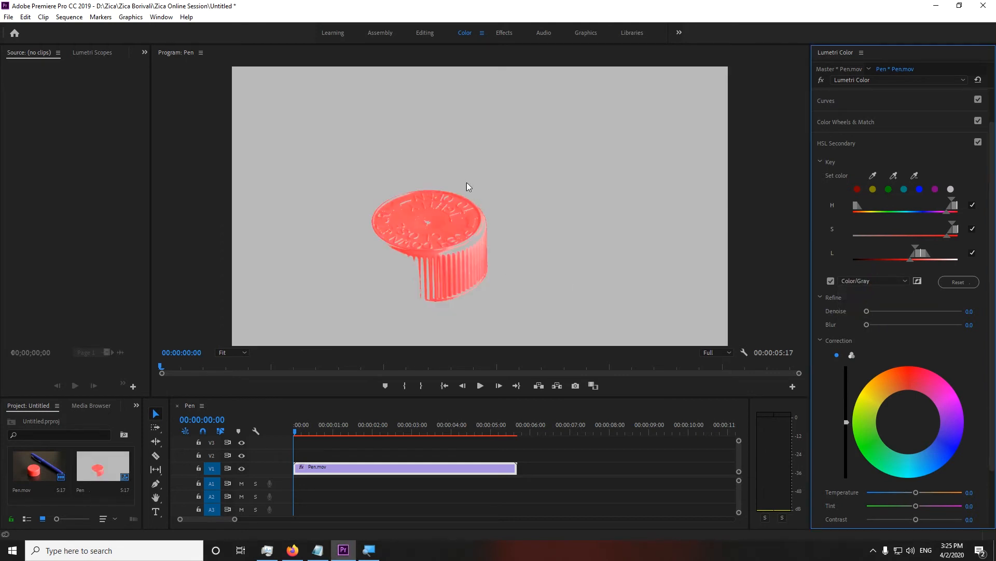
{"action": "left_click", "coordinate": [869, 282]}
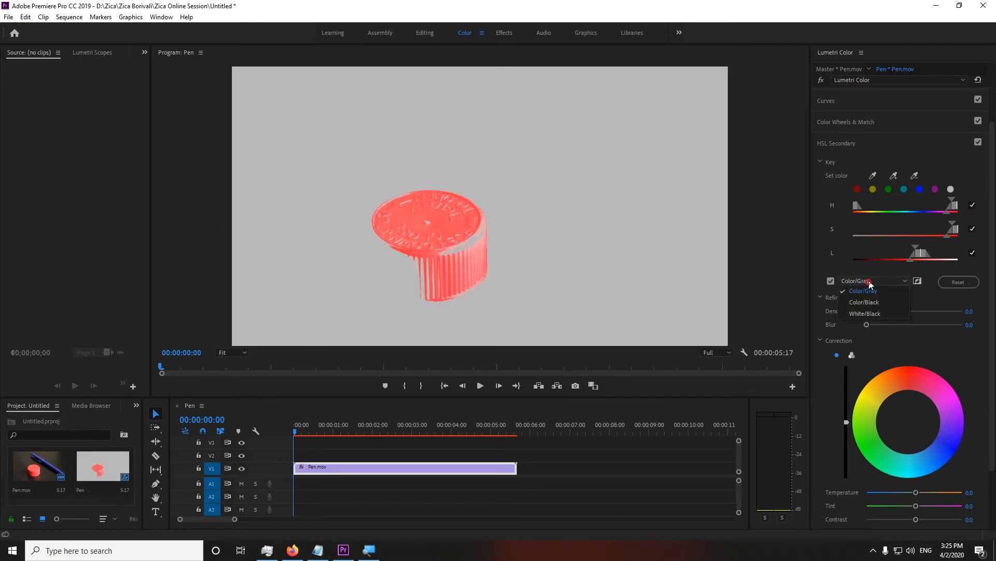
{"action": "left_click", "coordinate": [868, 314]}
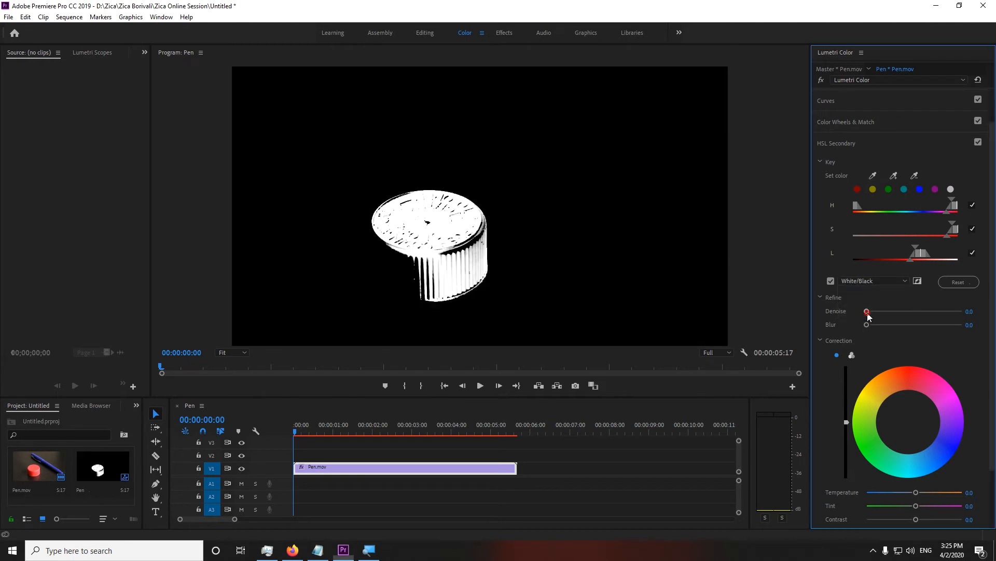
Show the HSL key as Color/Gray and widen its saturation and luminance ranges to include the cap's shaded side
{"action": "left_click", "coordinate": [860, 283]}
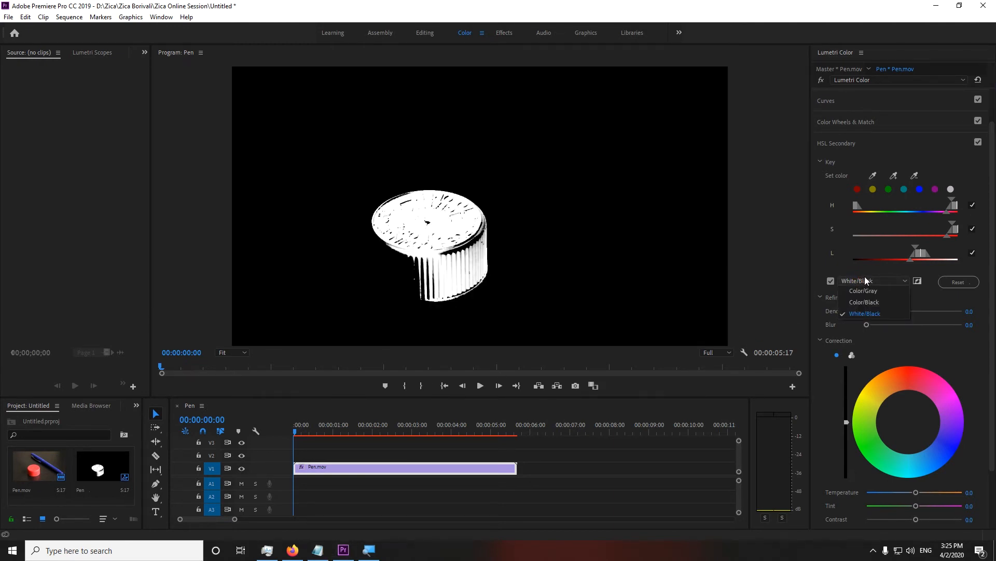
{"action": "left_click", "coordinate": [861, 290]}
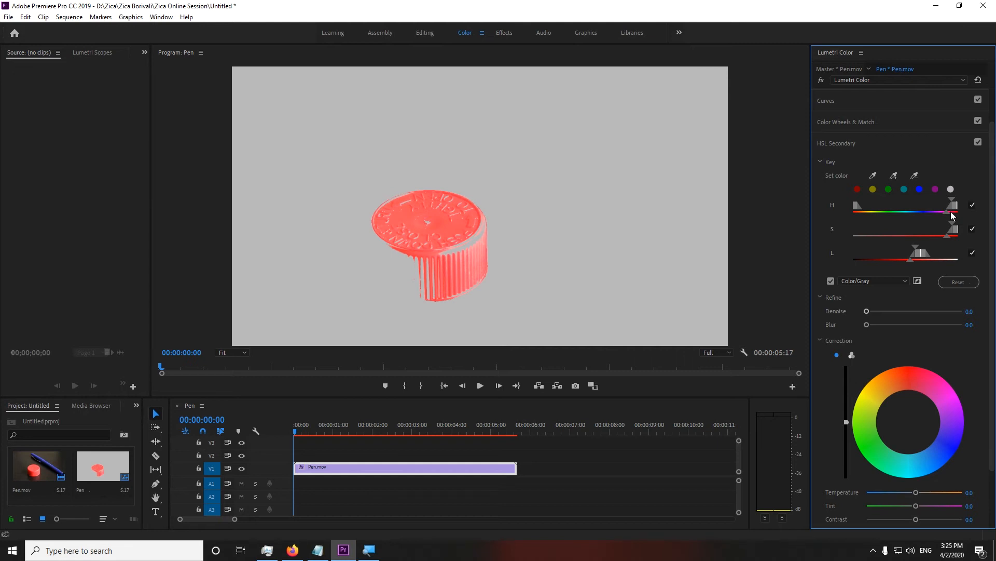
{"action": "mouse_move", "coordinate": [951, 212]}
{"action": "left_mouse_down"}
{"action": "mouse_move", "coordinate": [909, 219]}
{"action": "mouse_move", "coordinate": [960, 229]}
{"action": "left_mouse_up"}
{"action": "left_click_drag", "start_coordinate": [898, 257], "coordinate": [852, 259]}
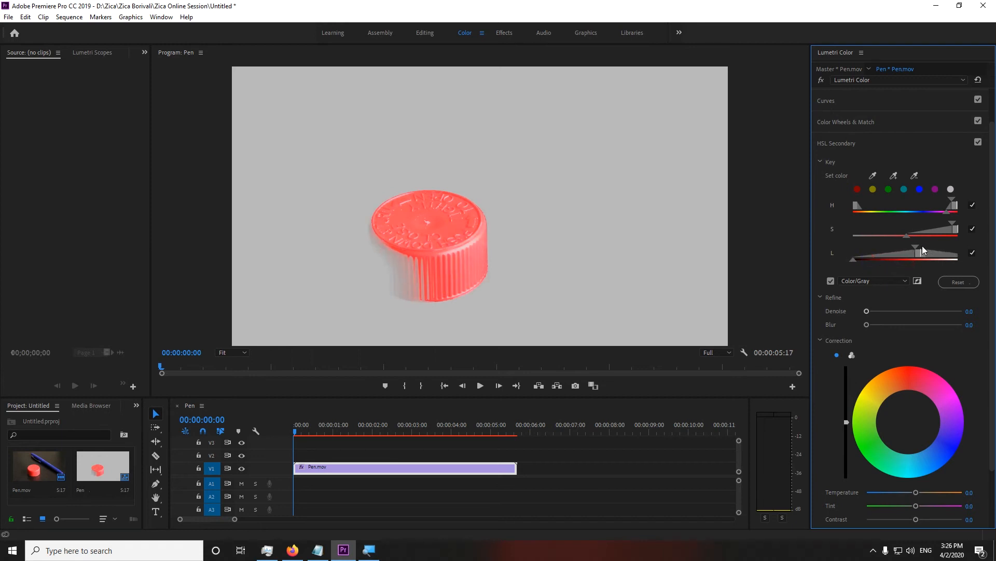
{"action": "left_click_drag", "start_coordinate": [918, 248], "coordinate": [855, 236]}
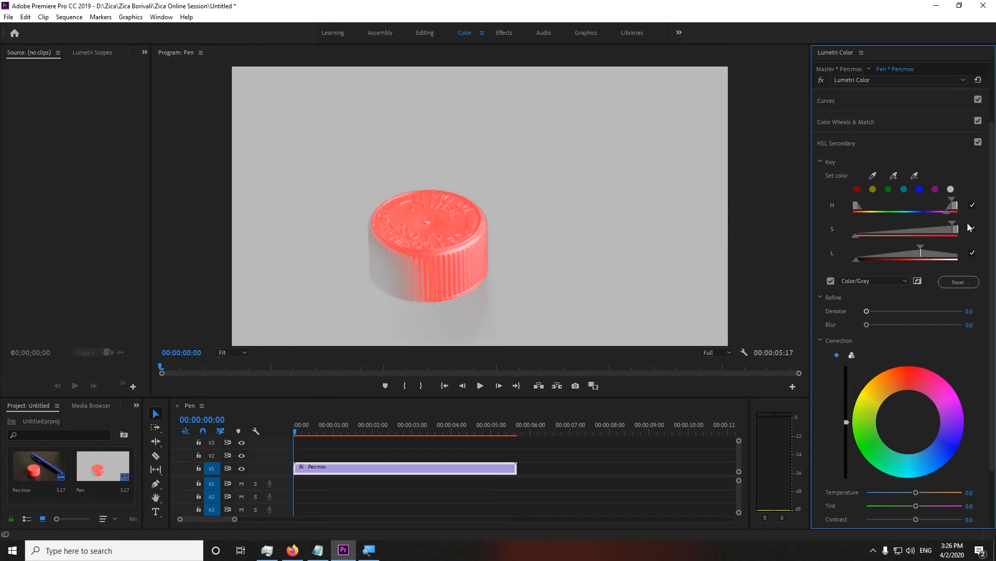
{"action": "left_click_drag", "start_coordinate": [955, 225], "coordinate": [927, 211]}
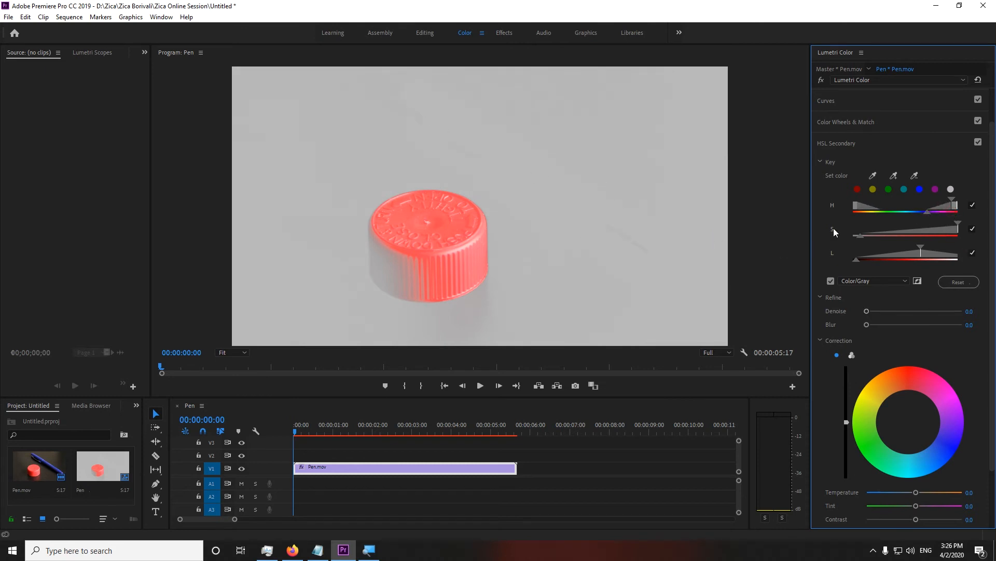
Test a wider hue range that reaches the pen's blue, and narrow the hue falloff back to the cap's red
{"action": "left_click_drag", "start_coordinate": [927, 214], "coordinate": [916, 208]}
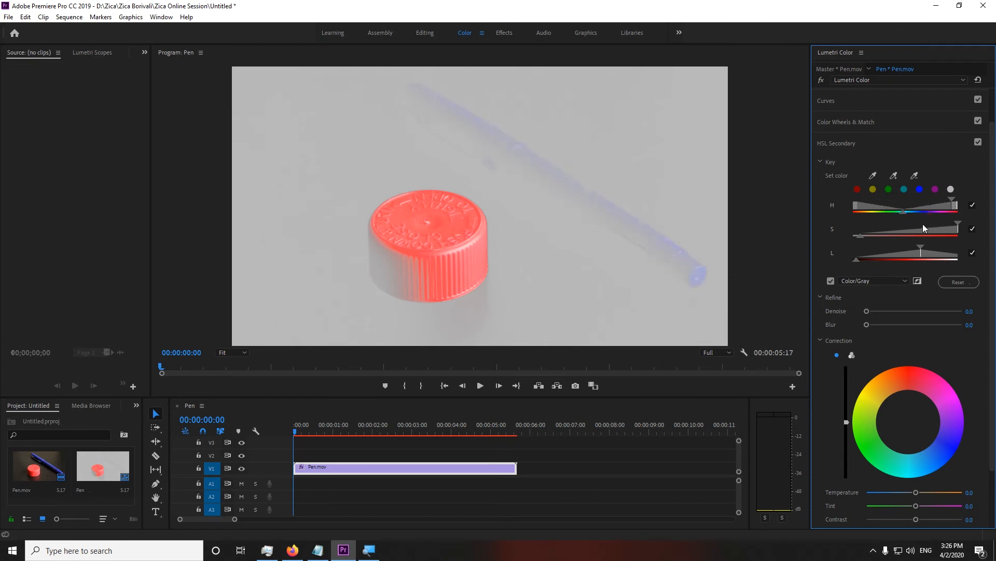
{"action": "left_click_drag", "start_coordinate": [899, 211], "coordinate": [939, 208]}
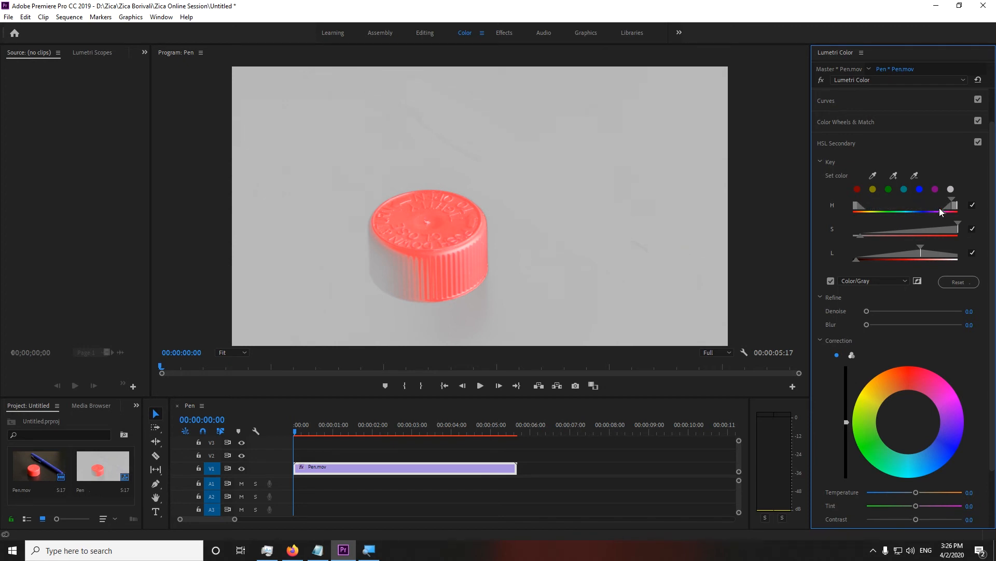
{"action": "left_click_drag", "start_coordinate": [943, 212], "coordinate": [952, 212]}
Switch the mask preview to White/Black, set Denoise to 2.7 and dismiss the chat notification
{"action": "left_click", "coordinate": [860, 281]}
{"action": "left_click", "coordinate": [866, 313]}
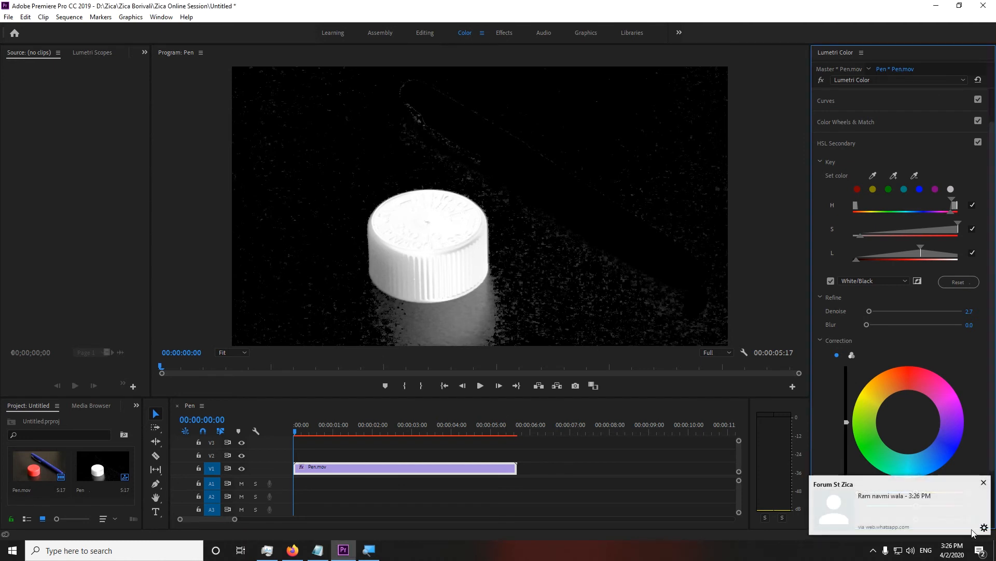
{"action": "left_click", "coordinate": [984, 482]}
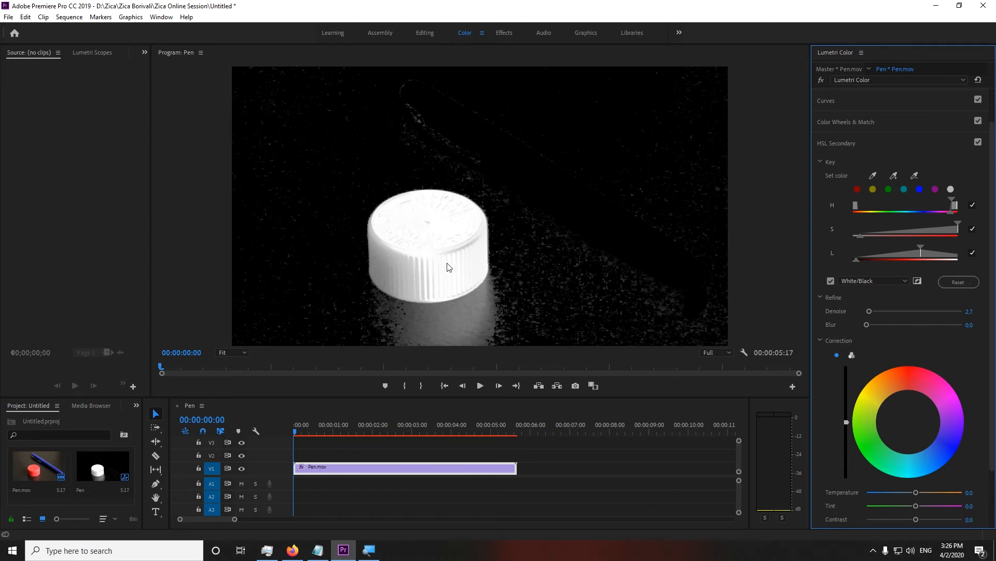
Toggle the White/Black mask to compare the keyed area with the original footage, leaving the mask preview off
{"action": "left_click", "coordinate": [830, 281]}
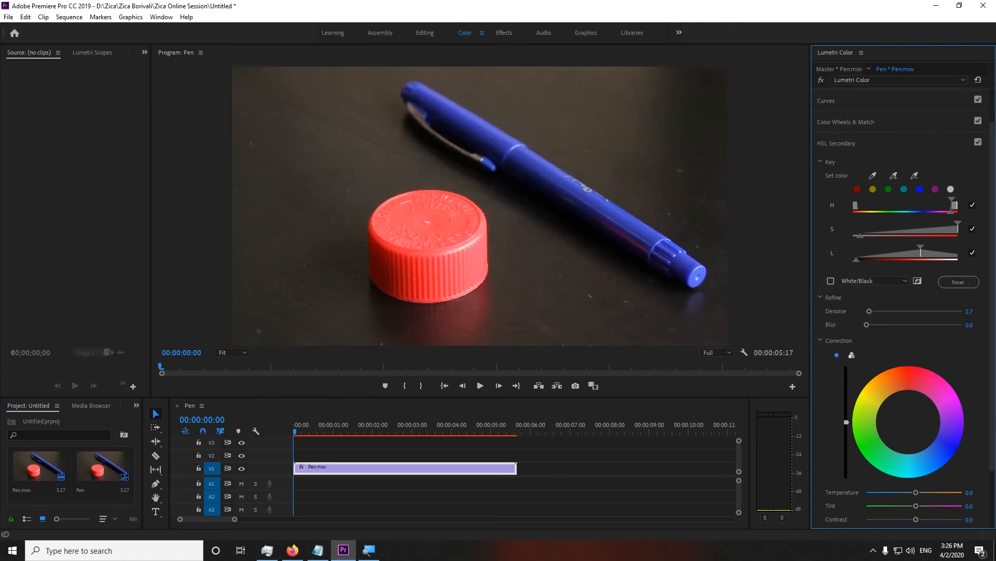
{"action": "left_click", "coordinate": [831, 281]}
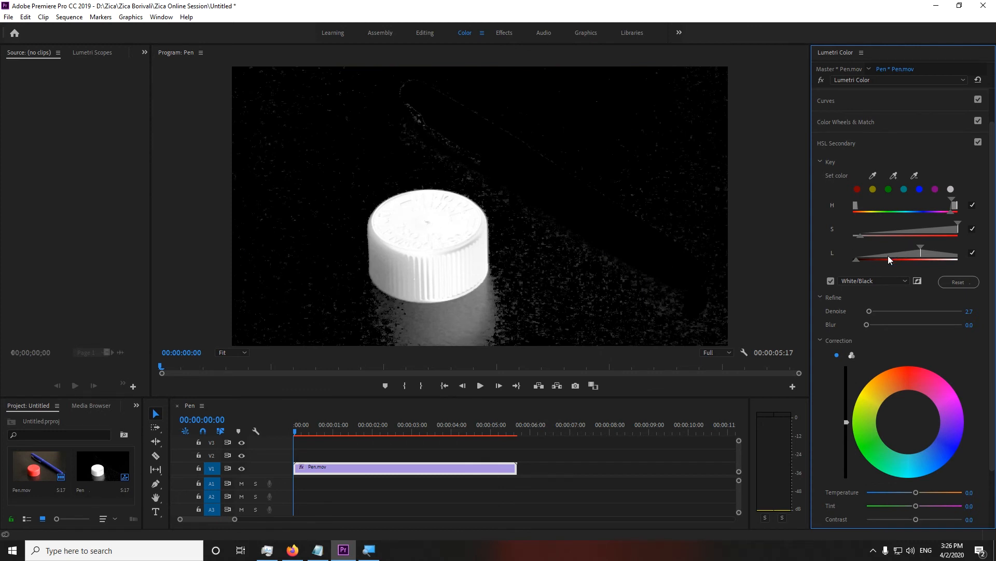
{"action": "left_click", "coordinate": [831, 282]}
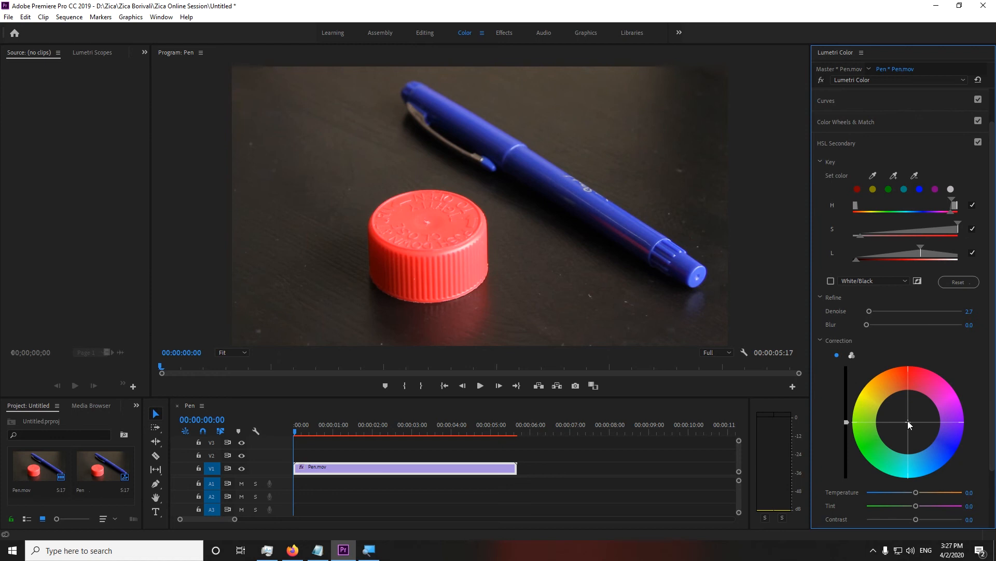
Try cyan, yellow and green shifts on the HSL Secondary correction wheel, and settle on blue to turn the cap magenta-pink
{"action": "scroll", "coordinate": [907, 420], "scroll_direction": "down", "scroll_amount": 3}
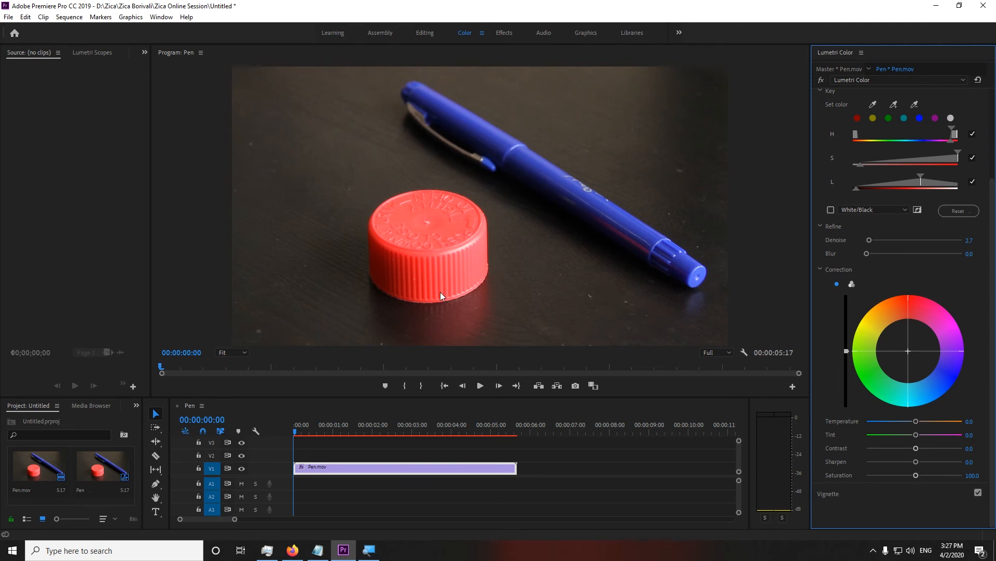
{"action": "left_click_drag", "start_coordinate": [908, 350], "coordinate": [955, 380]}
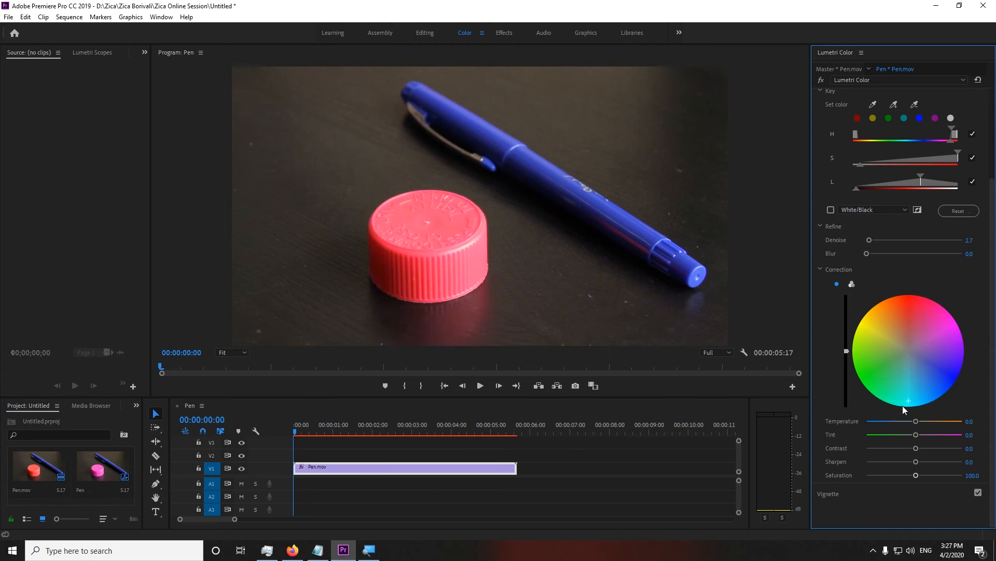
{"action": "left_click_drag", "start_coordinate": [910, 400], "coordinate": [873, 319]}
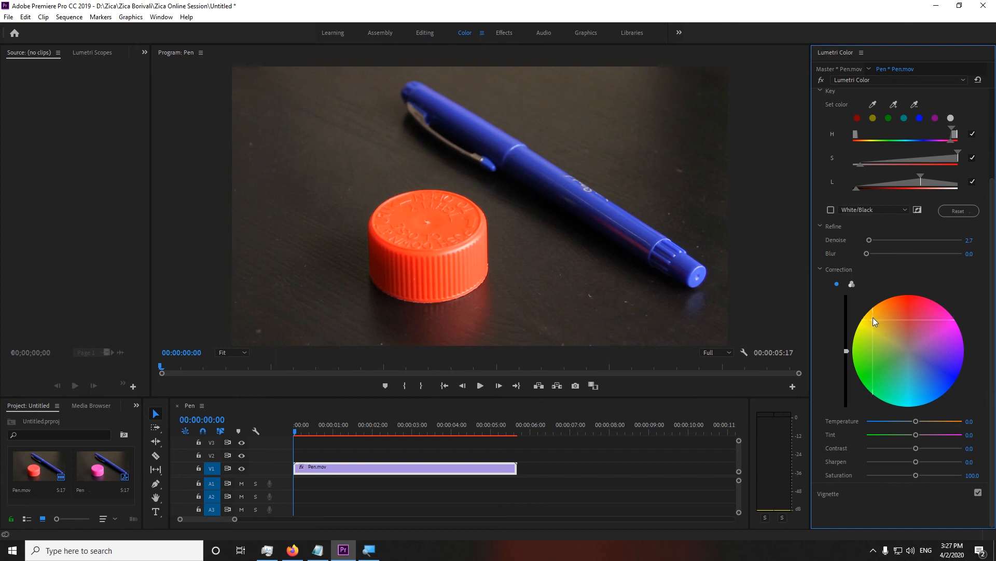
{"action": "left_click_drag", "start_coordinate": [873, 318], "coordinate": [856, 373]}
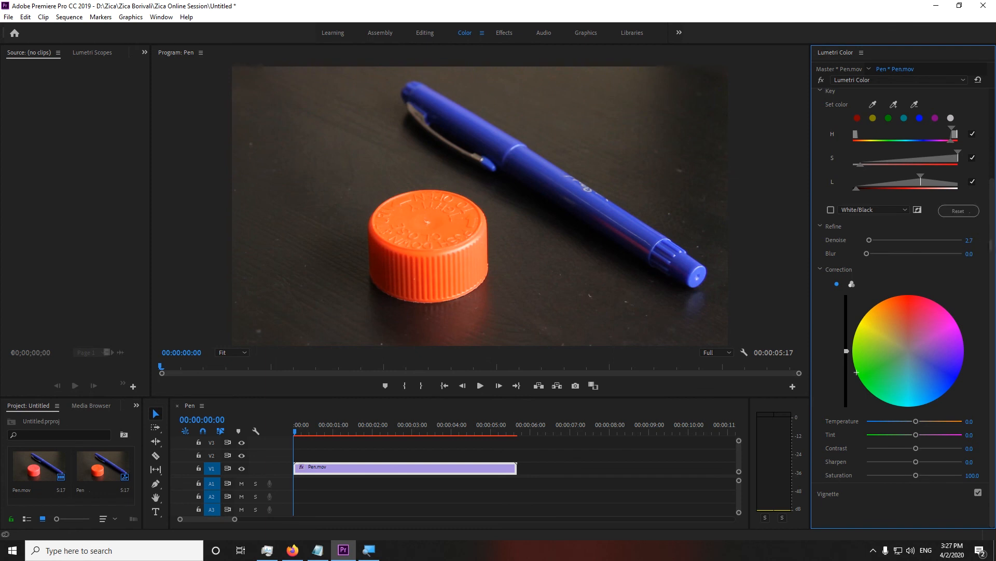
{"action": "left_click_drag", "start_coordinate": [862, 367], "coordinate": [954, 383]}
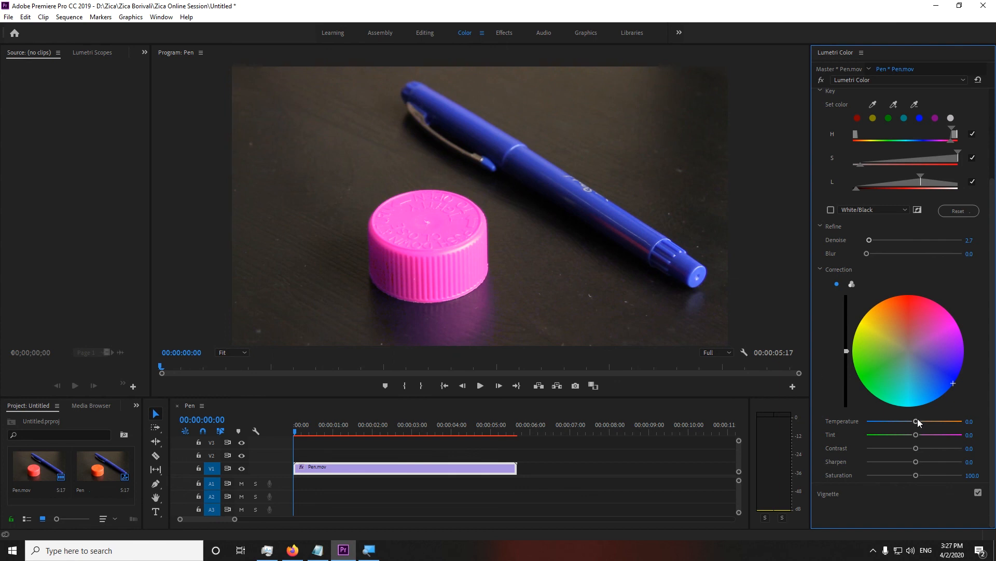
Set the keyed cap's Temperature to -56.8, Tint to 57.8 and Contrast to -22.2
{"action": "left_click_drag", "start_coordinate": [916, 421], "coordinate": [903, 429]}
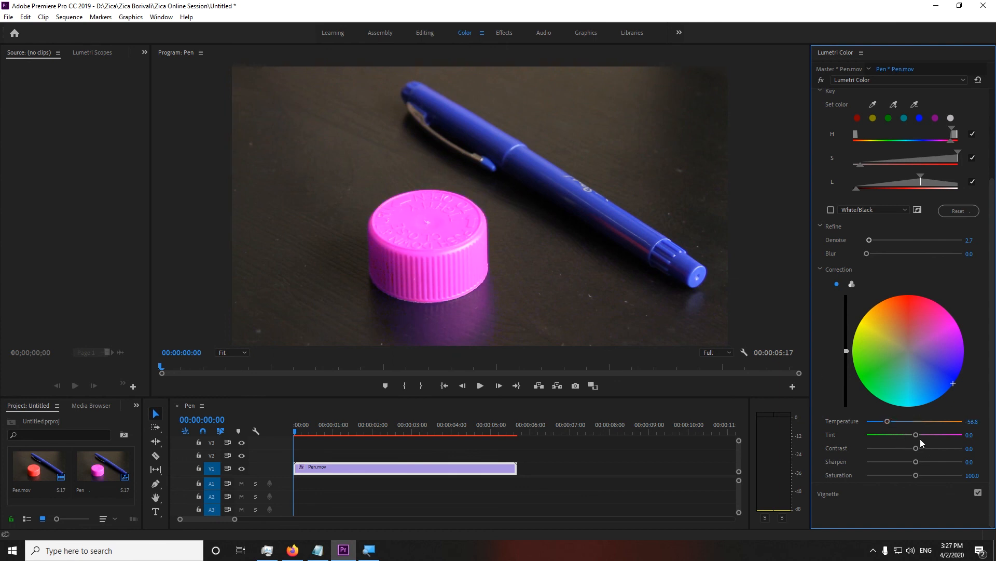
{"action": "left_click_drag", "start_coordinate": [917, 434], "coordinate": [906, 451]}
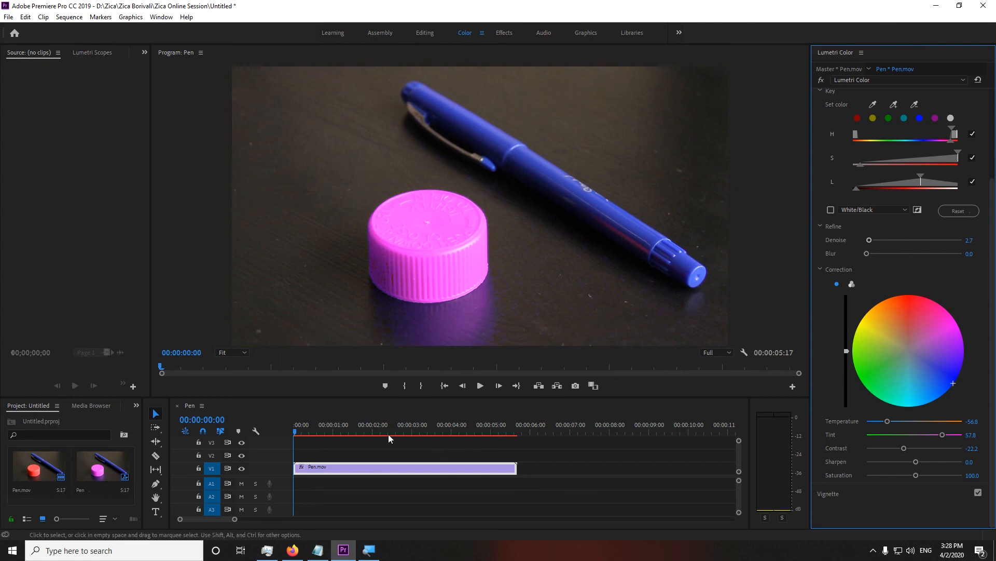
Play the recolored clip, replaying it from the sequence start and pausing at 00:00:03:12 to check the cap
{"action": "key", "text": "space"}
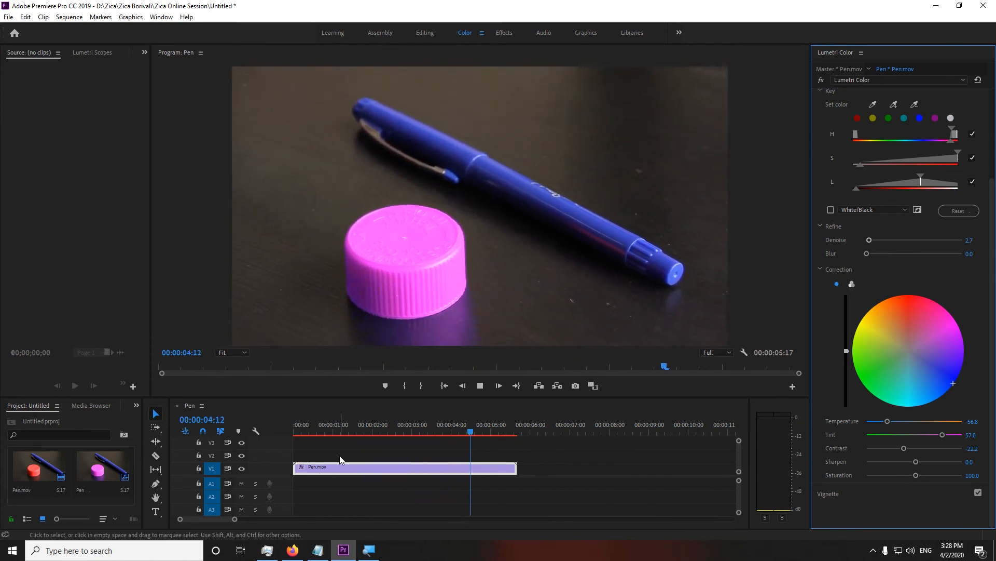
{"action": "left_click", "coordinate": [381, 434]}
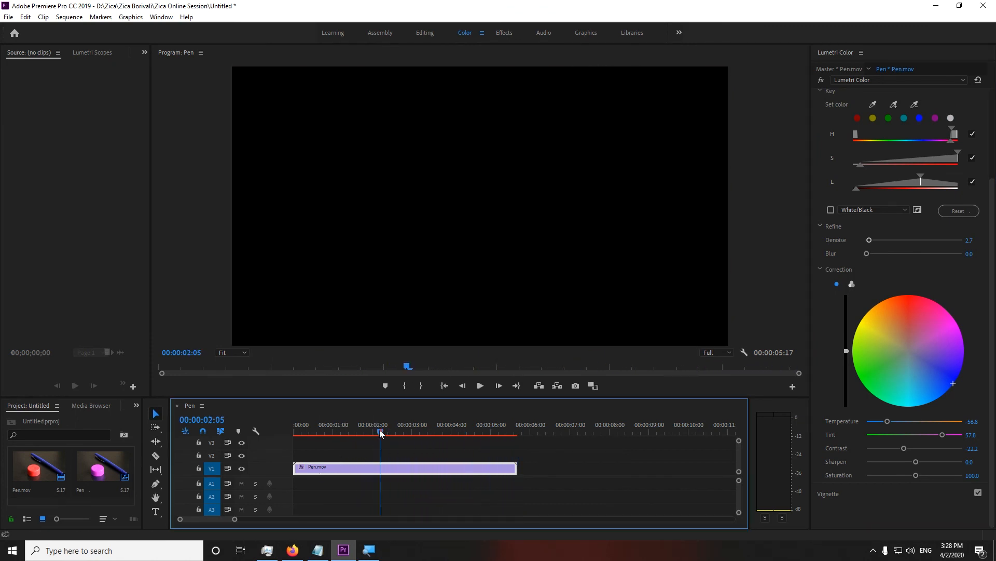
{"action": "left_click_drag", "start_coordinate": [380, 433], "coordinate": [295, 430]}
{"action": "key", "text": "space"}
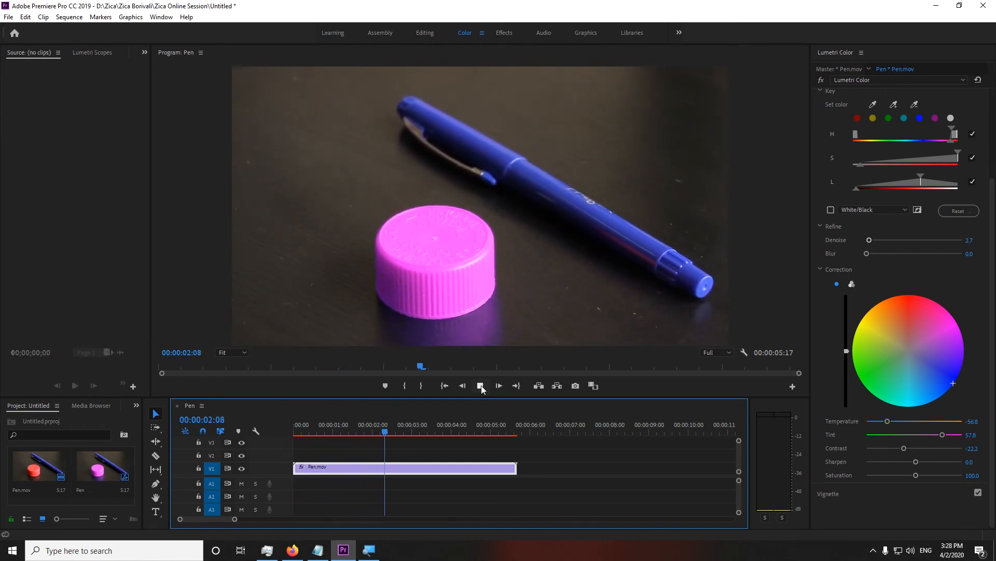
{"action": "key", "text": "space"}
Inspect the recolored cap in the maximized Program monitor, restore the layout and check the frame at 00:00:04:12
{"action": "key", "text": "grave"}
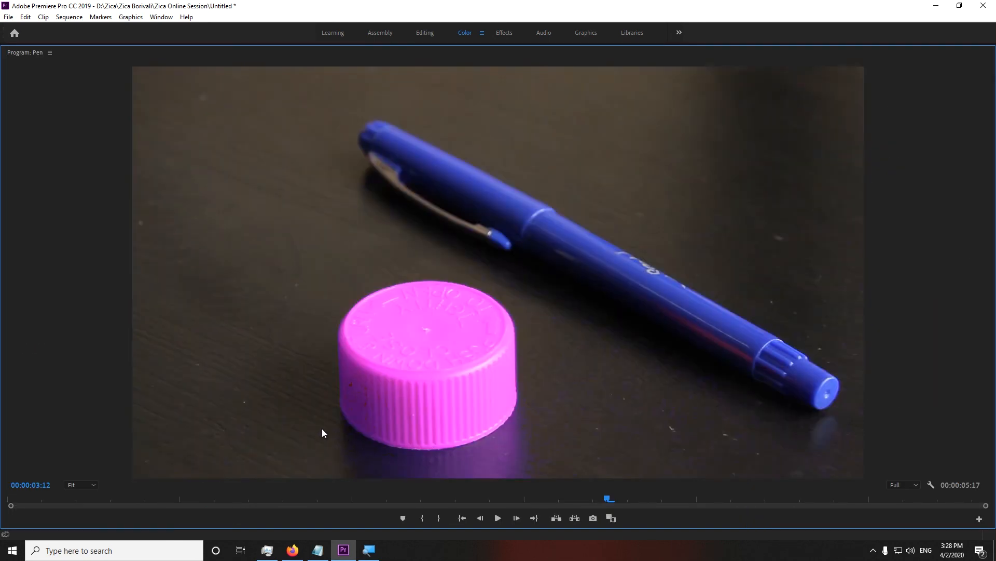
{"action": "key", "text": "grave"}
{"action": "left_click_drag", "start_coordinate": [424, 431], "coordinate": [473, 434]}
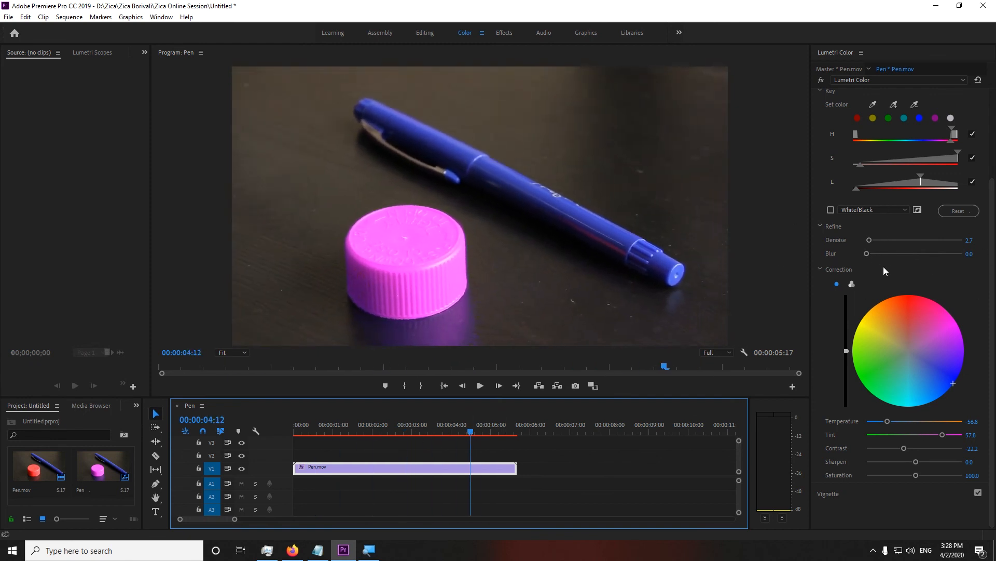
{"action": "scroll", "coordinate": [883, 267], "scroll_direction": "up", "scroll_amount": 3}
{"action": "scroll", "coordinate": [883, 296], "scroll_direction": "up", "scroll_amount": 2}
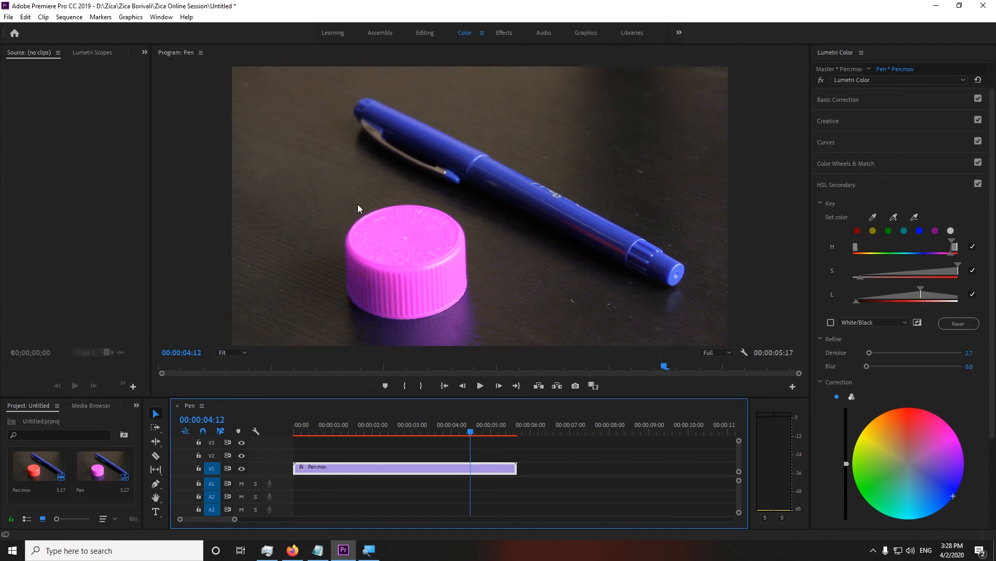